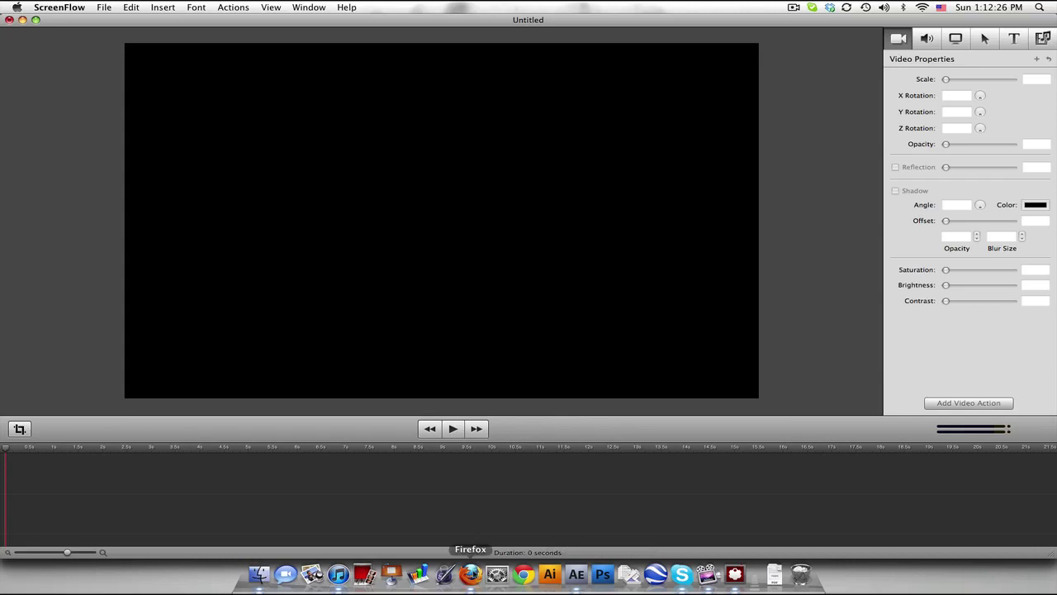
Step: Bring the Firefox window with the finished Jambi Challenge YouTube edit to the front
{"action": "left_click", "coordinate": [470, 573]}
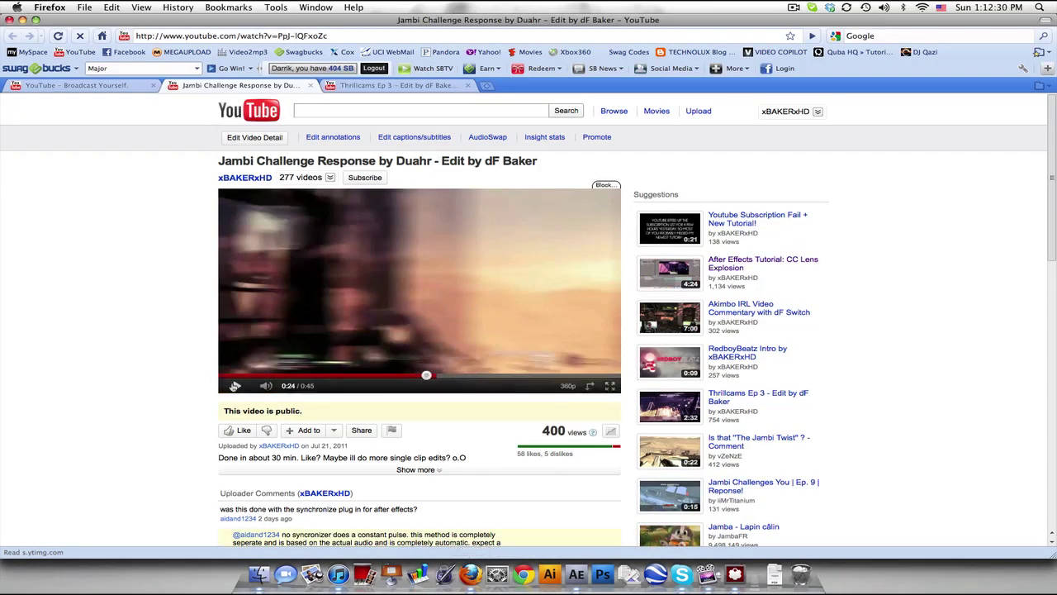
Step: Play through the Jambi Challenge example edit, then move to the Thrillcams Ep 3 page
{"action": "left_click", "coordinate": [235, 386]}
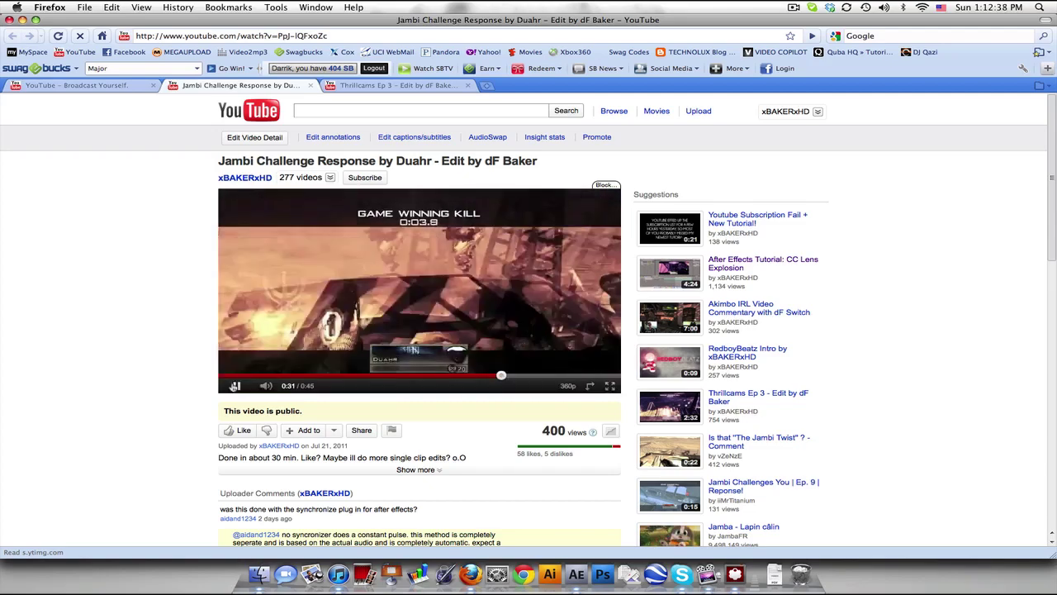
{"action": "left_click", "coordinate": [235, 385]}
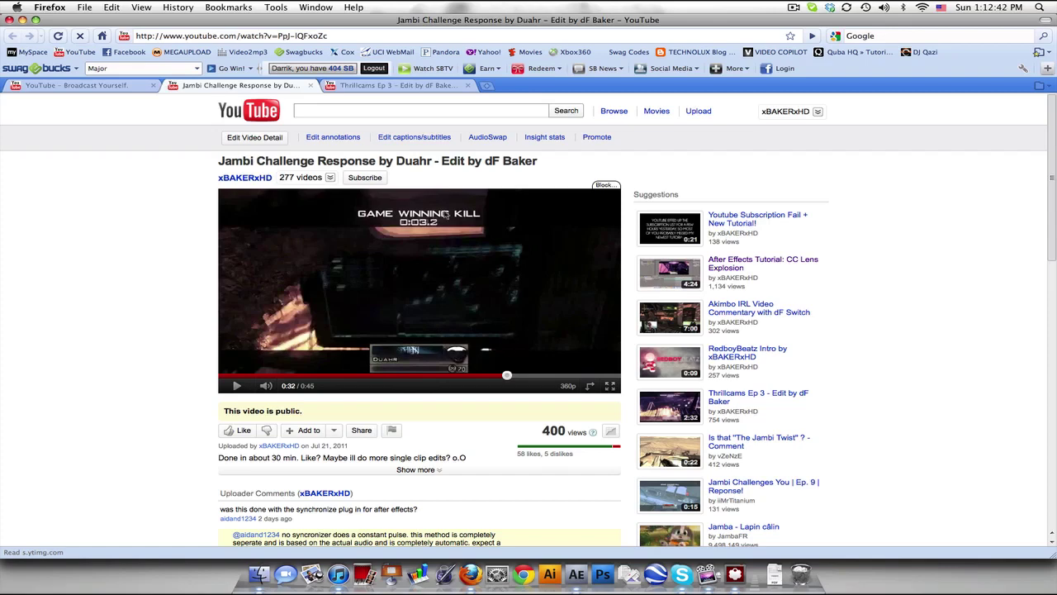
{"action": "left_click", "coordinate": [395, 85]}
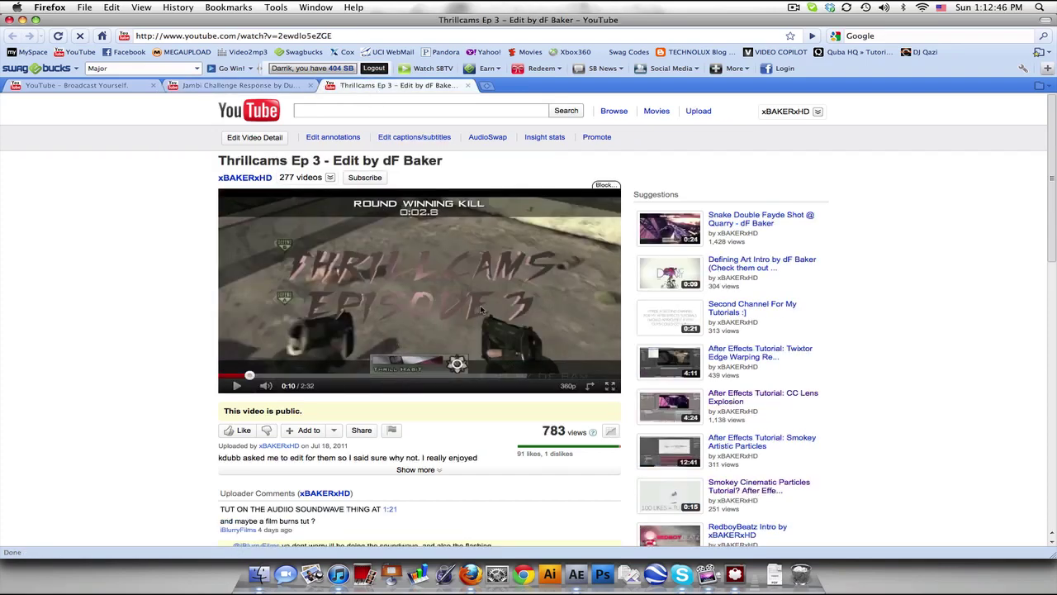
Step: Play the Thrillcams Ep 3 edit, then return to the After Effects ladderstall project
{"action": "left_click", "coordinate": [515, 307]}
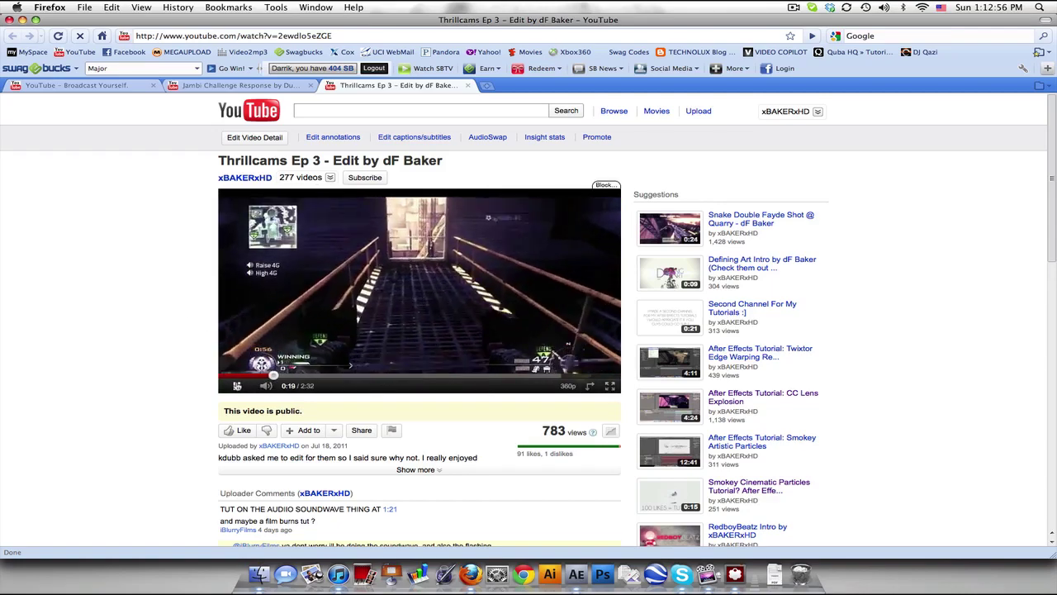
{"action": "left_click", "coordinate": [289, 352]}
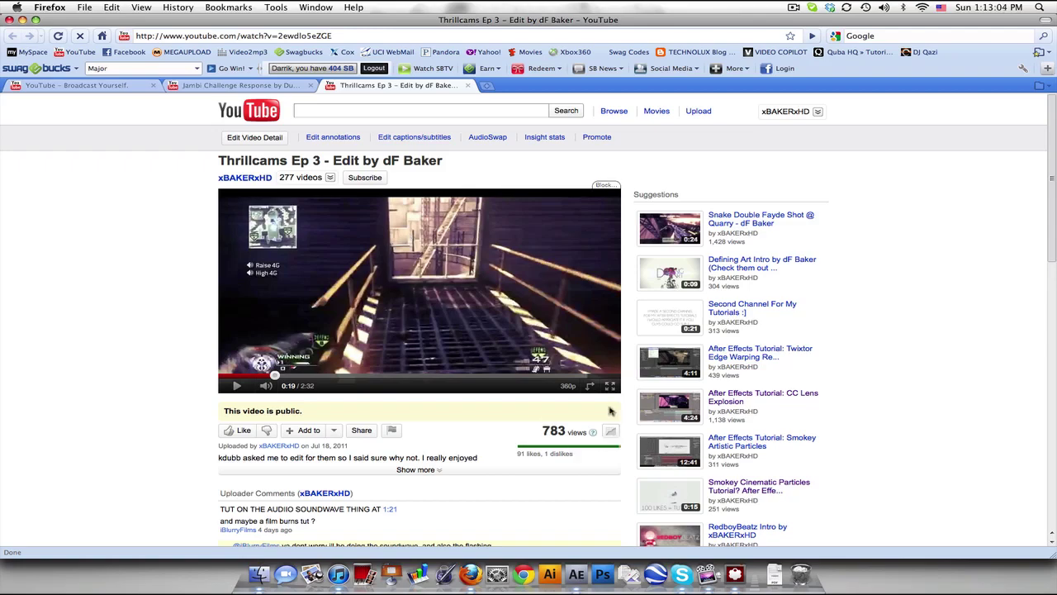
{"action": "left_click", "coordinate": [578, 575]}
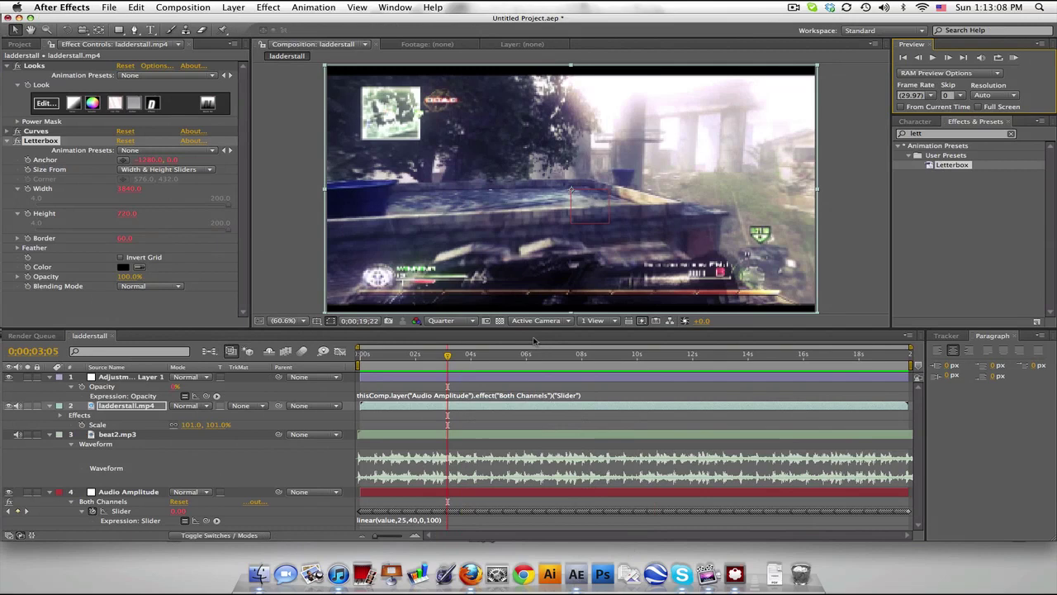
Step: Preview the finished beat-flash comp, then build a new ladderstall 2 comp from ladderstall.mp4
{"action": "left_click", "coordinate": [125, 435]}
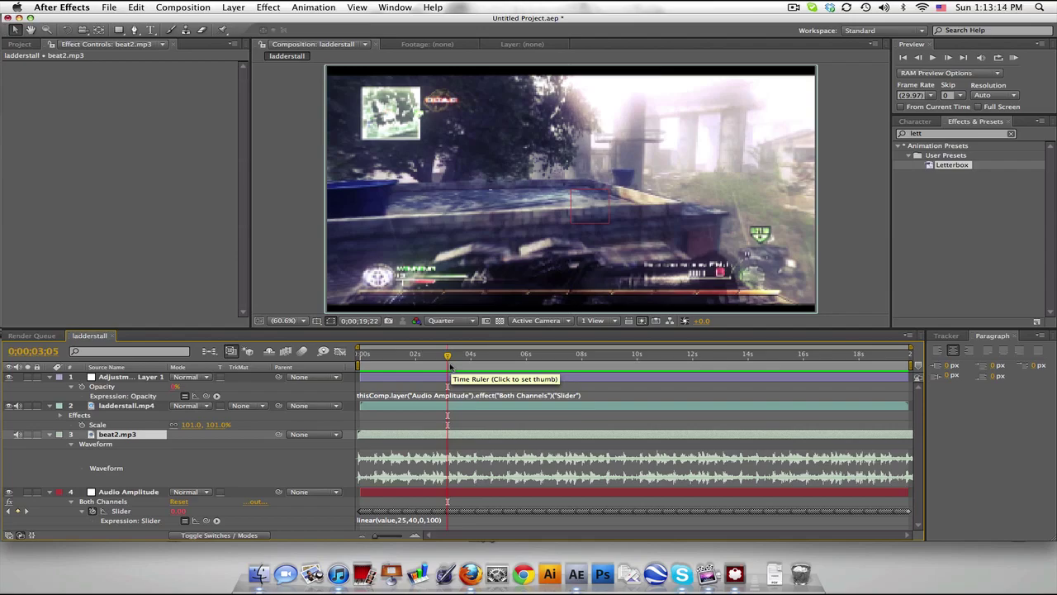
{"action": "left_click", "coordinate": [1015, 58]}
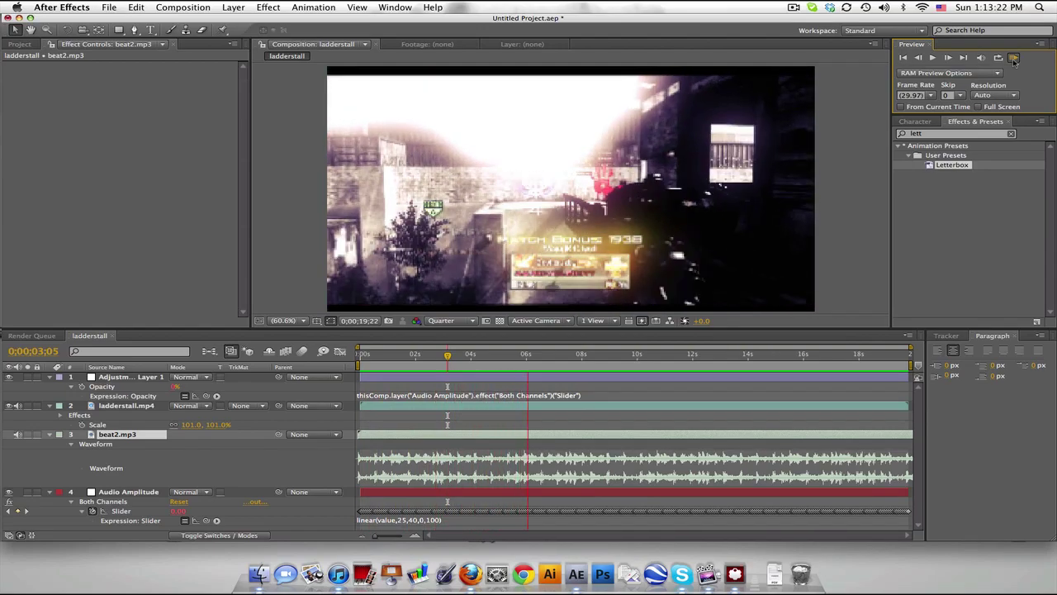
{"action": "left_click", "coordinate": [1015, 60]}
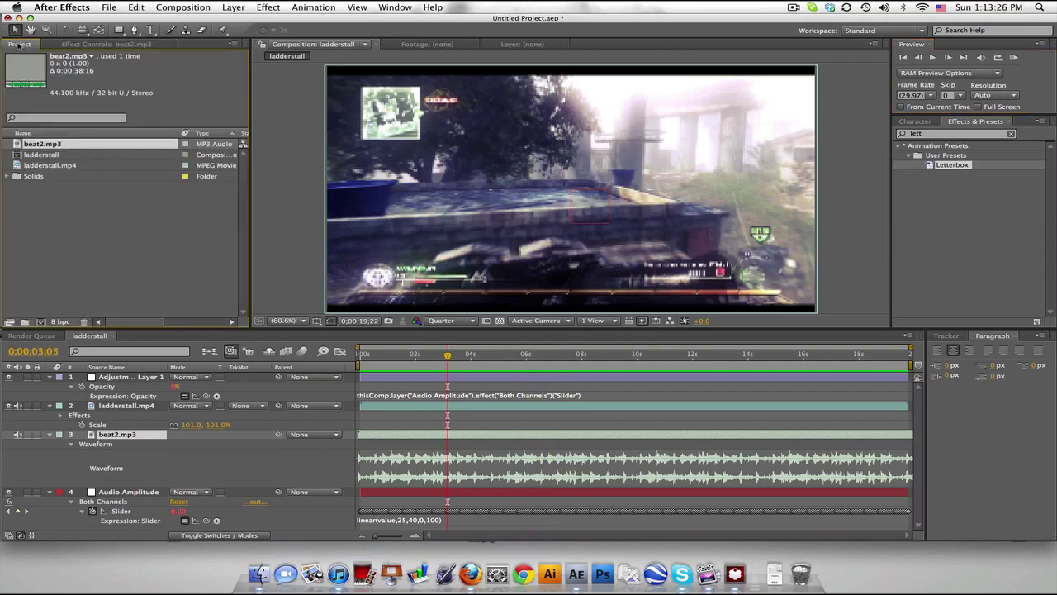
{"action": "left_click", "coordinate": [20, 44]}
{"action": "left_click_drag", "start_coordinate": [49, 166], "coordinate": [40, 322]}
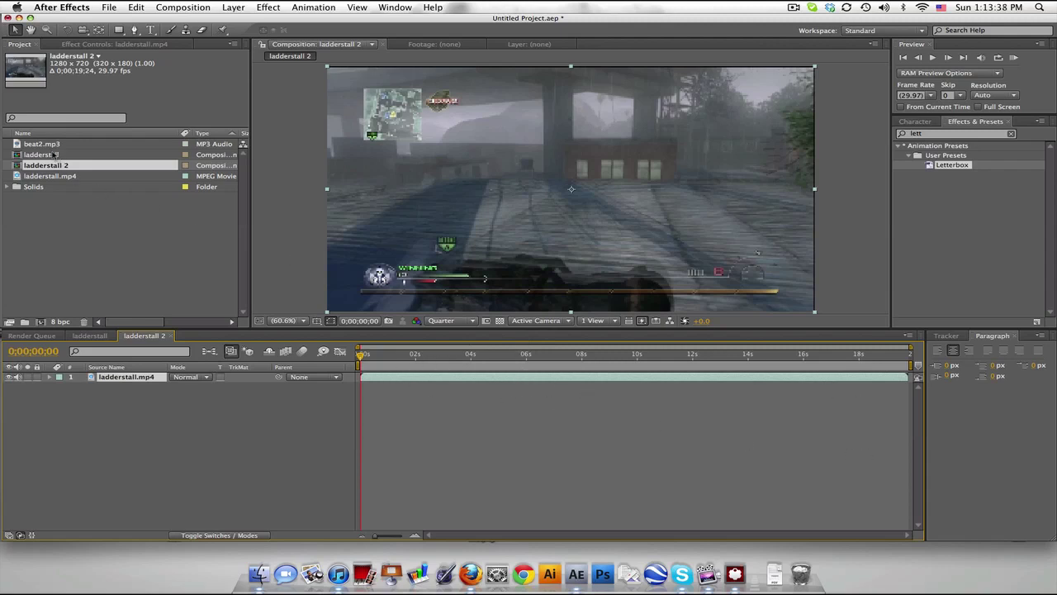
Step: Place beat2.mp3 under the clip, reveal its waveform with LL, and scrub through the beats
{"action": "left_click_drag", "start_coordinate": [52, 147], "coordinate": [106, 407]}
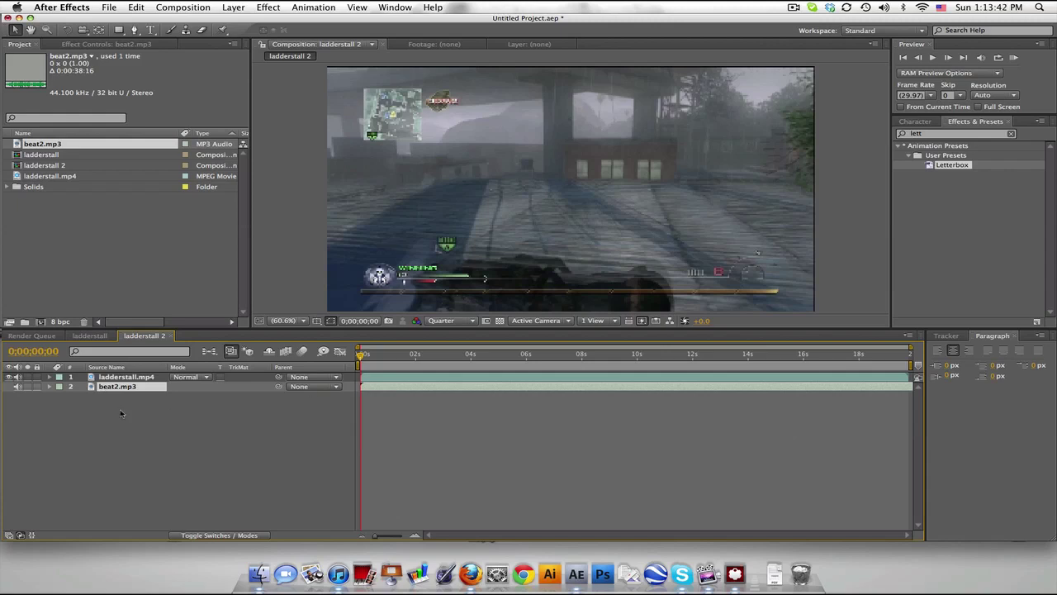
{"action": "key", "text": "l"}
{"action": "key", "text": "l"}
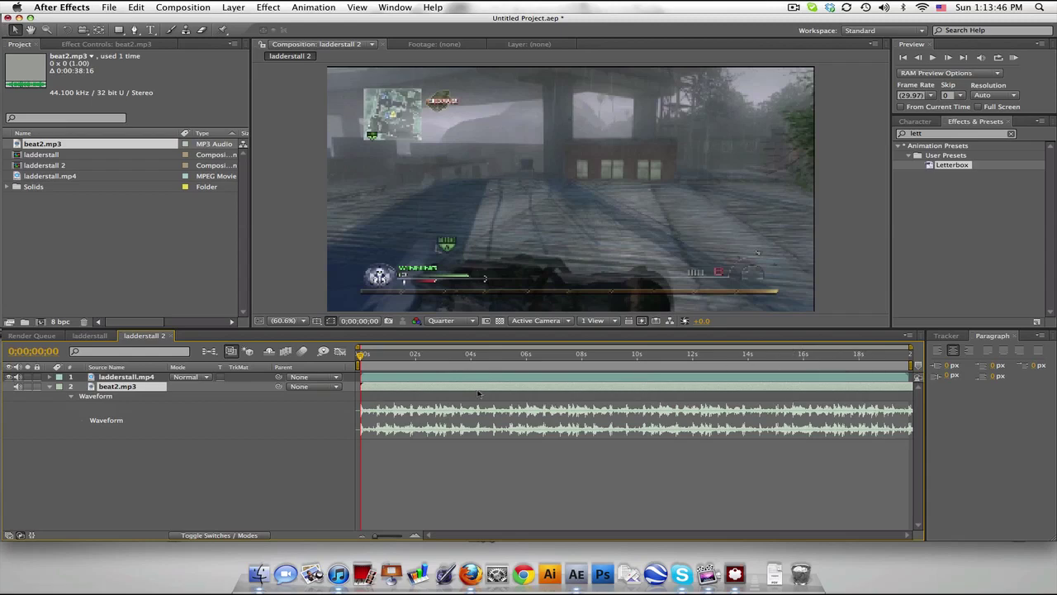
{"action": "left_click_drag", "start_coordinate": [364, 356], "coordinate": [383, 356]}
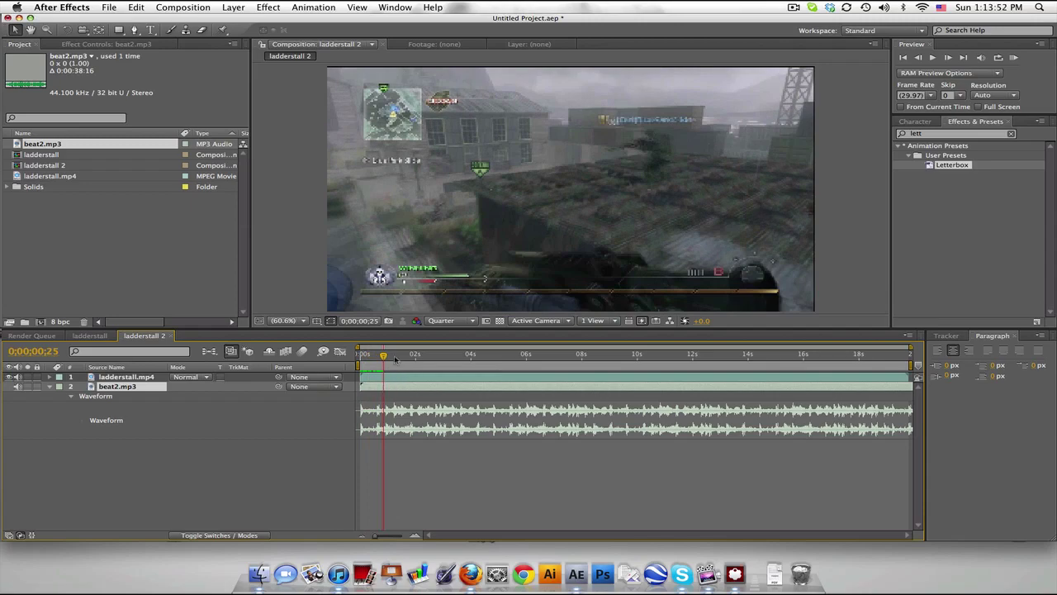
{"action": "left_click_drag", "start_coordinate": [382, 358], "coordinate": [394, 357]}
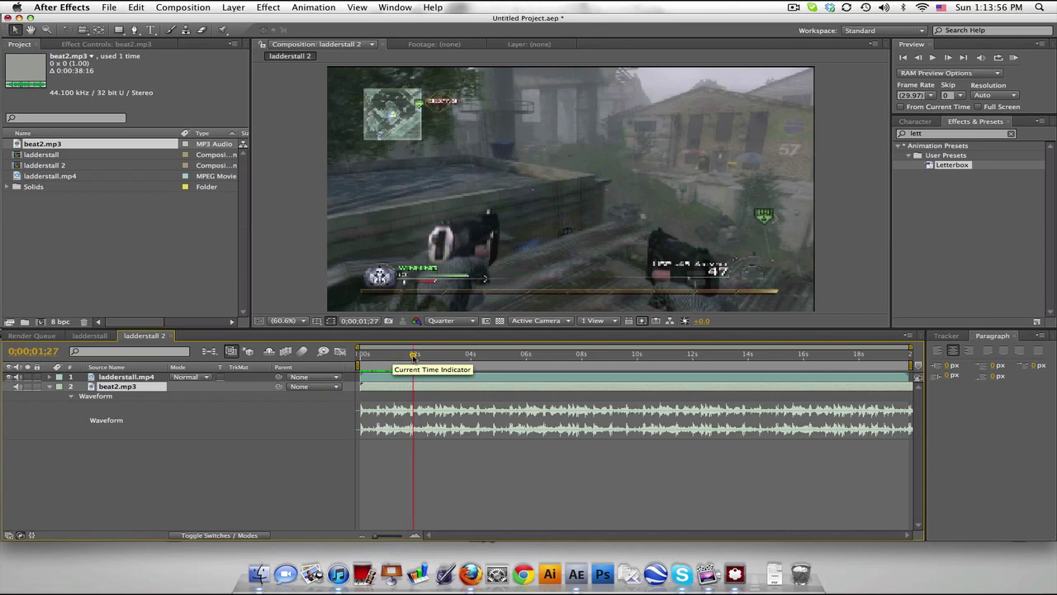
{"action": "left_click_drag", "start_coordinate": [395, 358], "coordinate": [413, 357]}
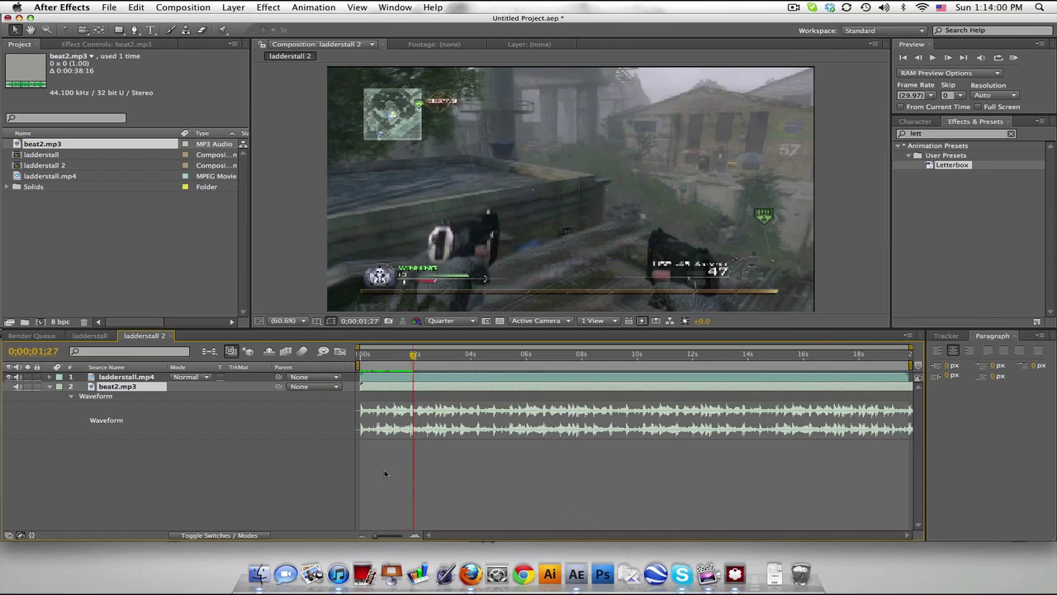
{"action": "left_click_drag", "start_coordinate": [414, 360], "coordinate": [484, 360]}
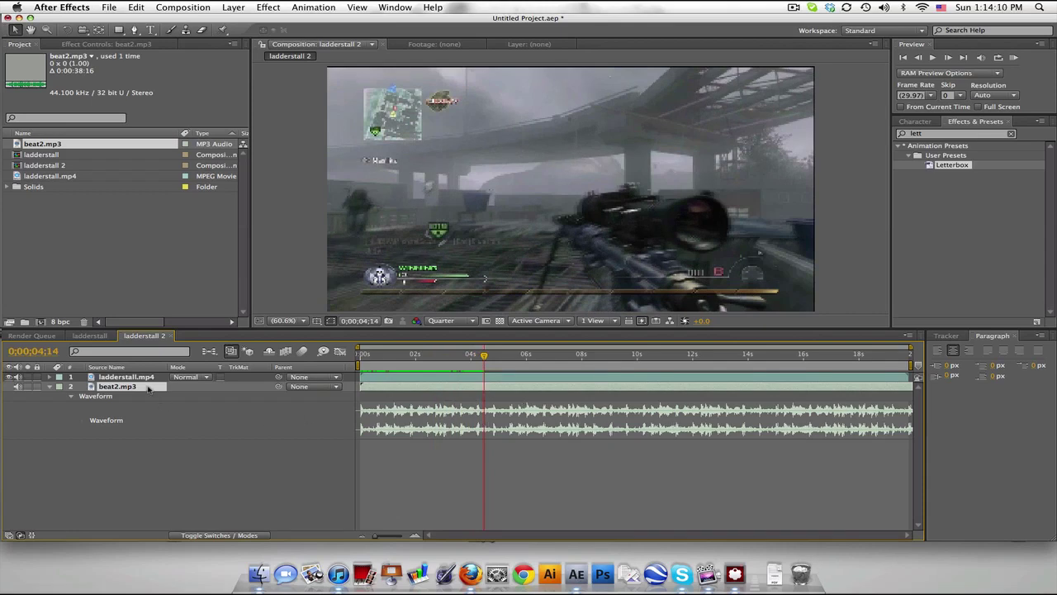
{"action": "left_click", "coordinate": [957, 134]}
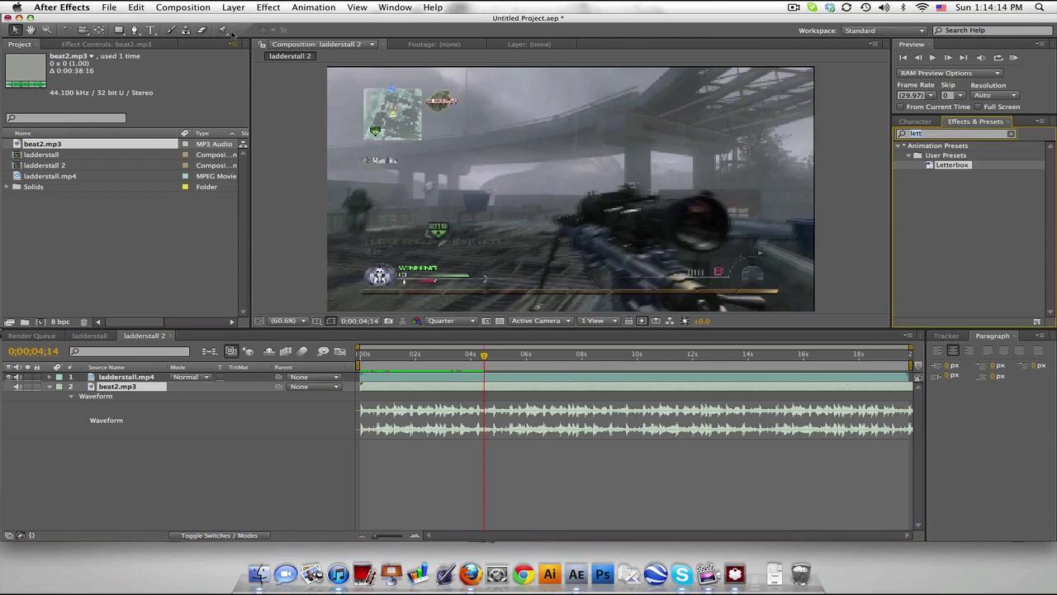
Step: Apply Bass & Treble to beat2.mp3 with Bass 25 and Treble -100
{"action": "left_click", "coordinate": [261, 6]}
{"action": "left_click", "coordinate": [142, 401]}
{"action": "left_click", "coordinate": [269, 7]}
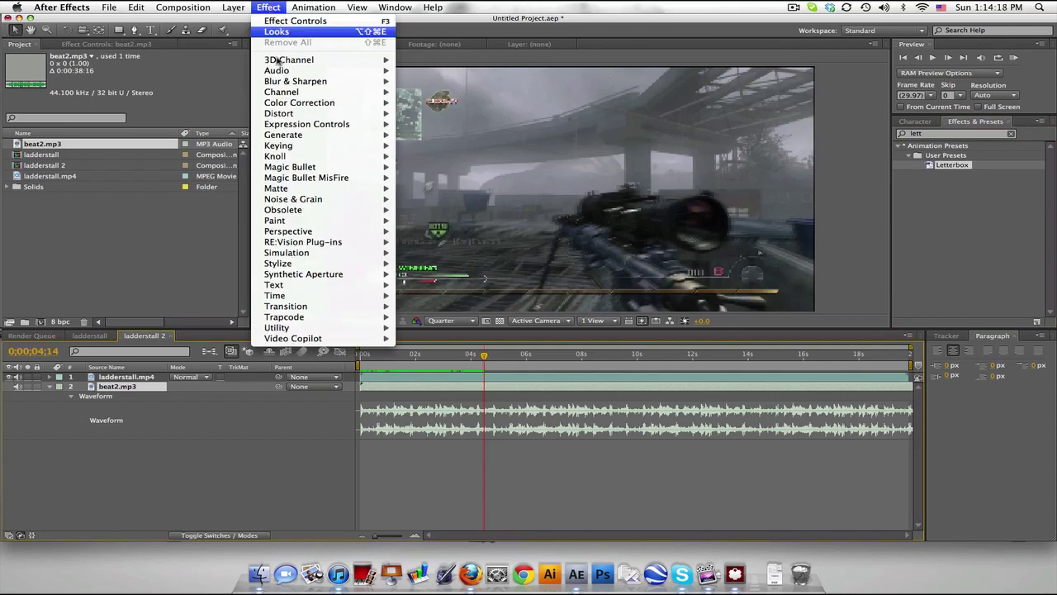
{"action": "mouse_move", "coordinate": [276, 70]}
{"action": "left_click", "coordinate": [486, 83]}
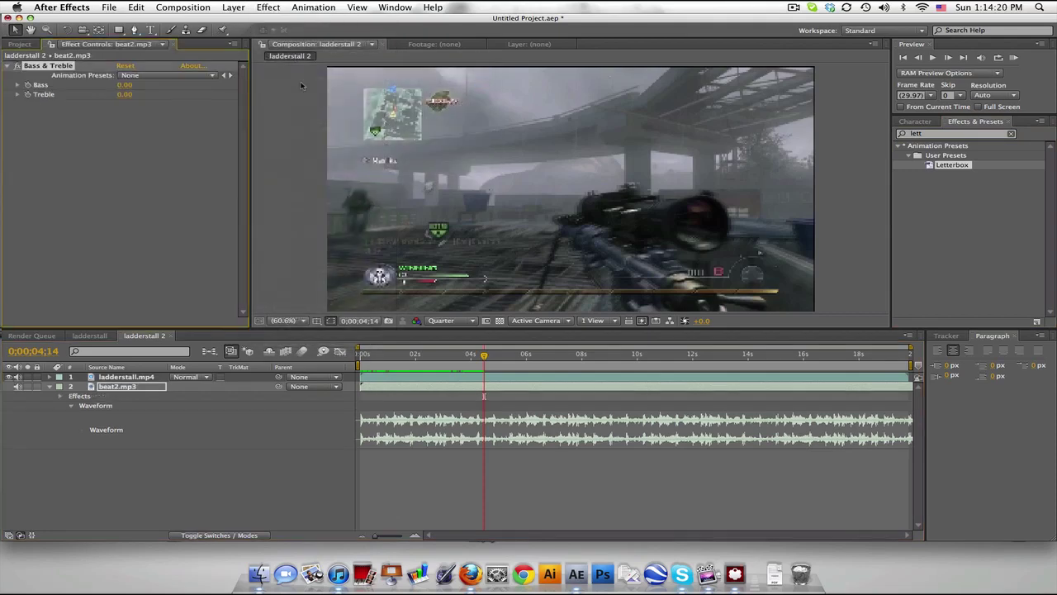
{"action": "left_click", "coordinate": [132, 86]}
{"action": "type", "text": "25"}
{"action": "key", "text": "Return"}
{"action": "left_click_drag", "start_coordinate": [126, 95], "coordinate": [9, 99]}
Step: Hide the gameplay video layer and preview the bass-boosted audio
{"action": "left_click", "coordinate": [12, 377]}
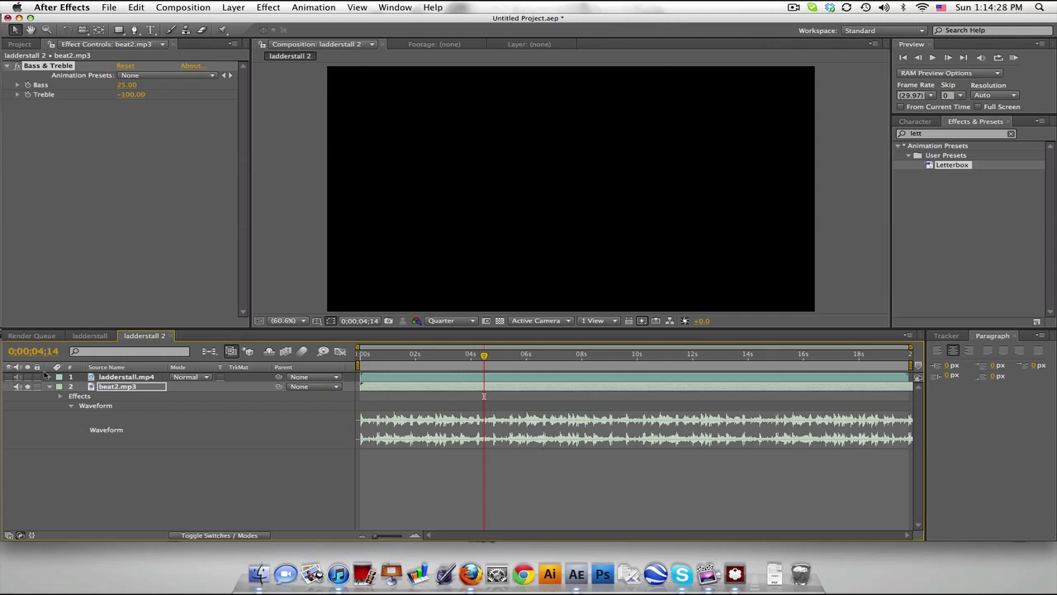
{"action": "left_click", "coordinate": [1014, 58]}
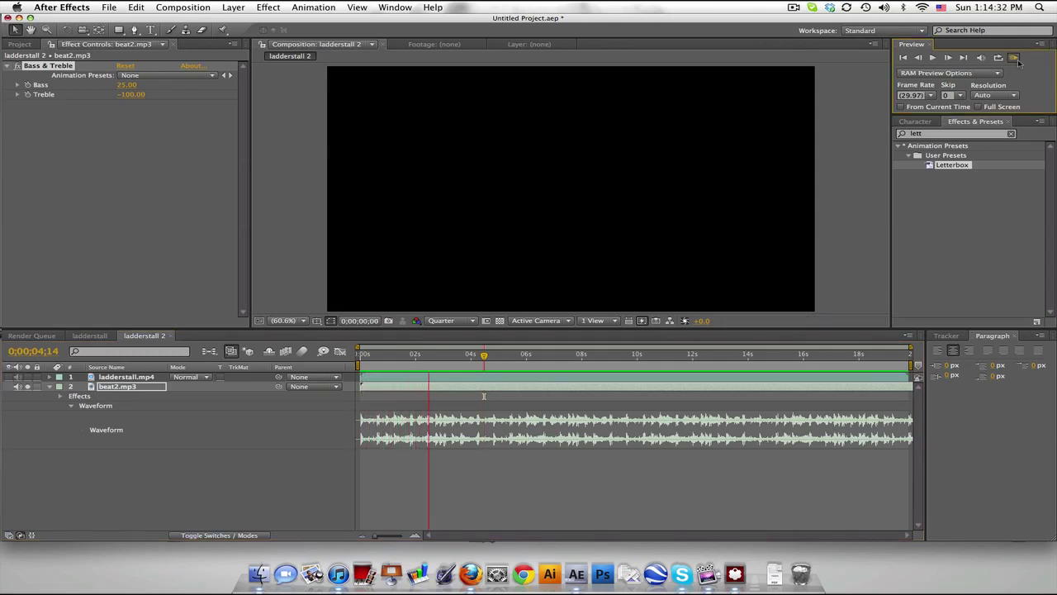
{"action": "left_click", "coordinate": [1017, 60]}
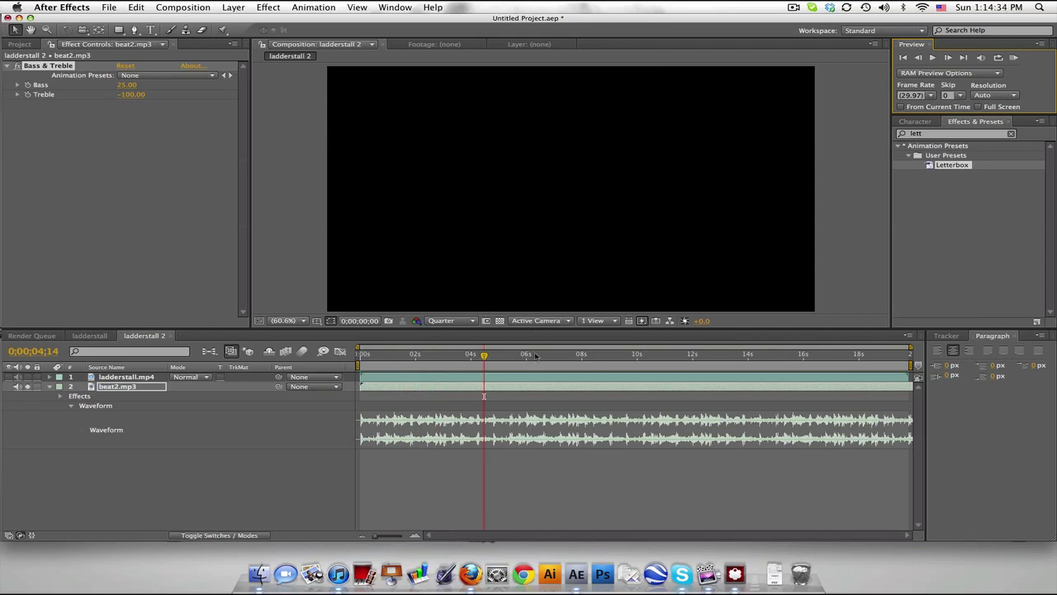
Step: Duplicate the Bass & Treble effect so beat2.mp3 carries two copies
{"action": "left_click", "coordinate": [128, 394]}
{"action": "left_click", "coordinate": [87, 152]}
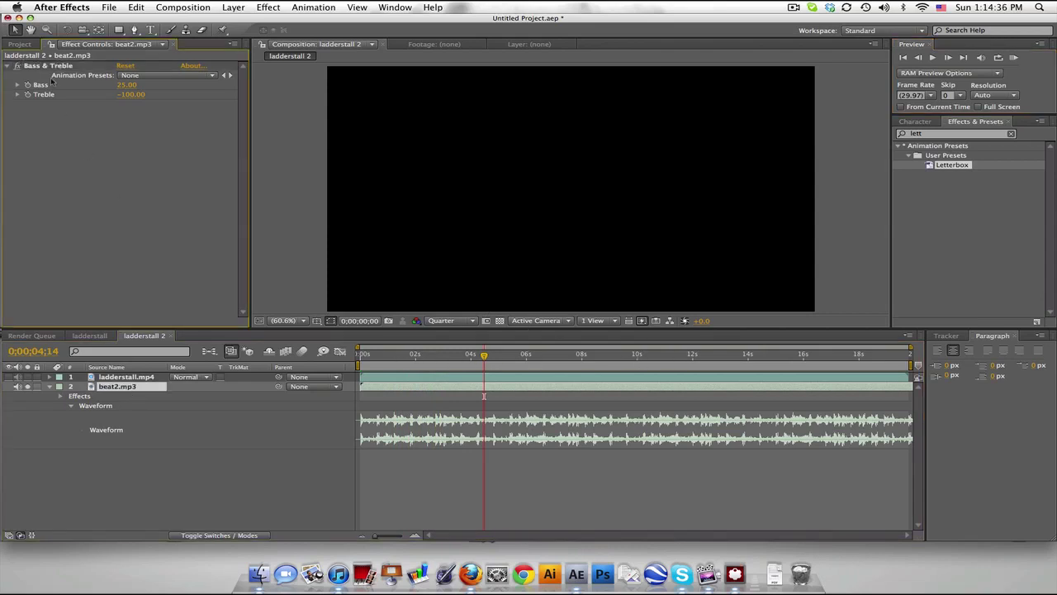
{"action": "left_click", "coordinate": [45, 67]}
{"action": "key", "text": "ctrl+d"}
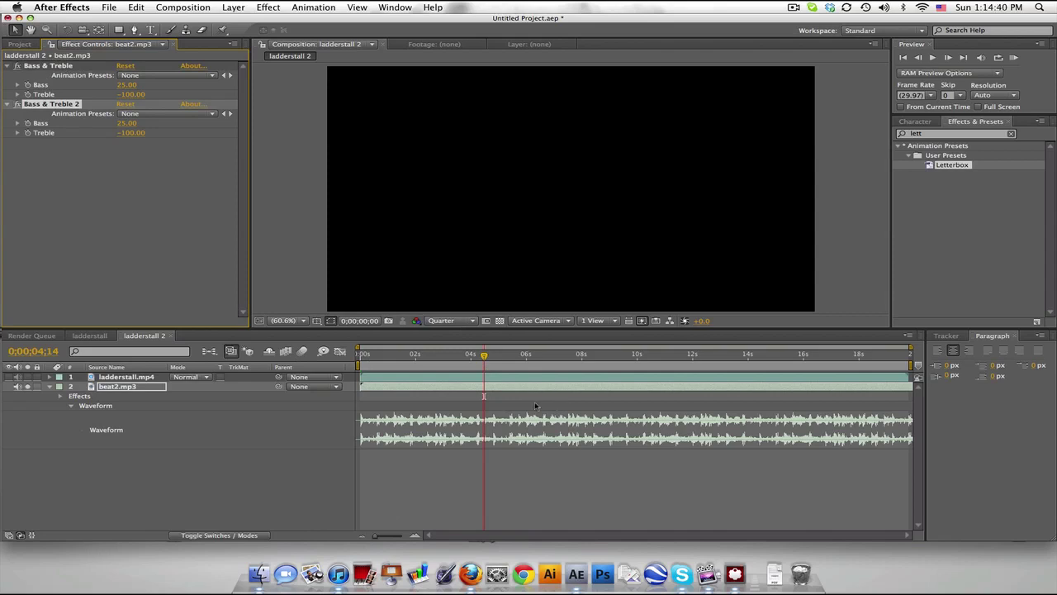
Step: Convert the beat2.mp3 audio into an Audio Amplitude keyframe layer
{"action": "right_click", "coordinate": [456, 387]}
{"action": "mouse_move", "coordinate": [510, 359]}
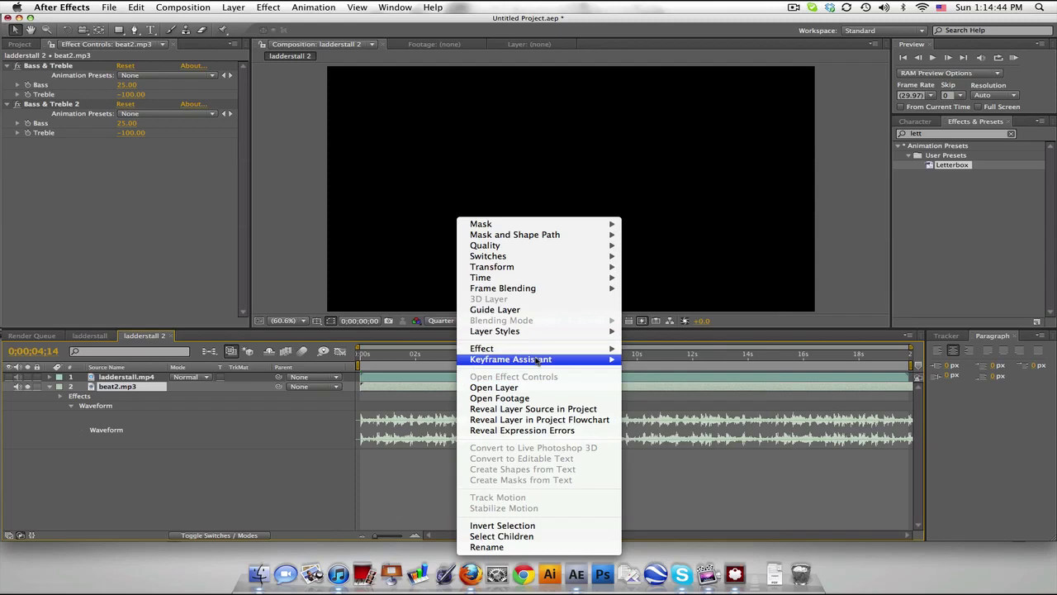
{"action": "left_click", "coordinate": [644, 360]}
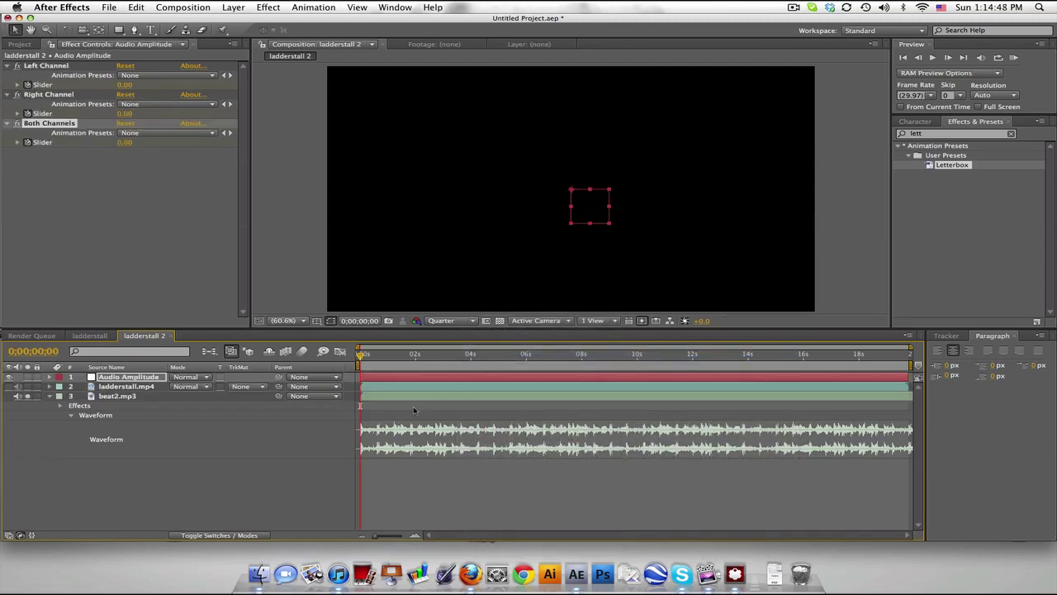
{"action": "left_click", "coordinate": [119, 396]}
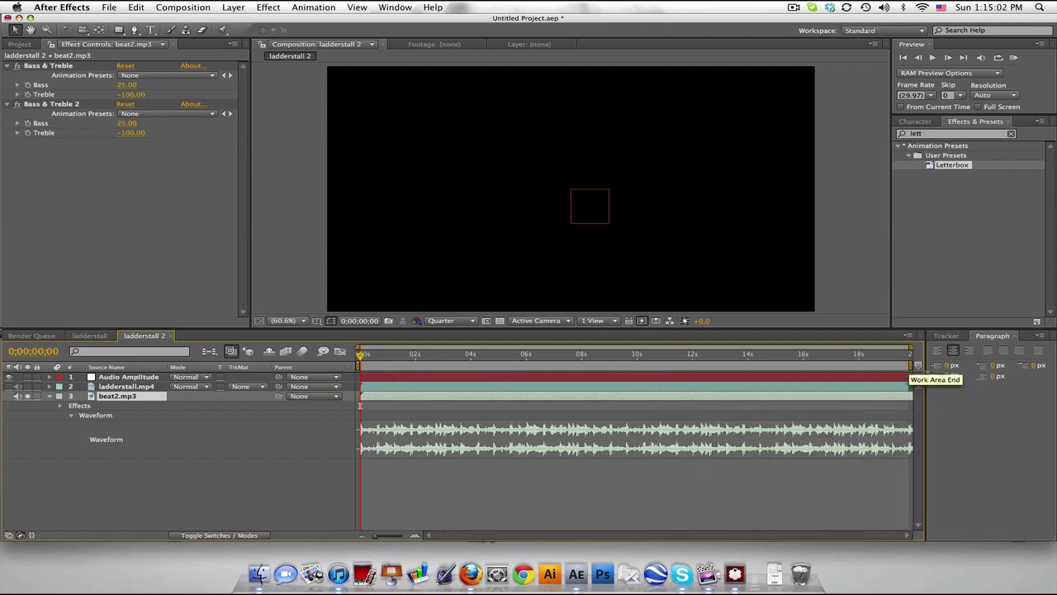
Step: Delete the Left Channel and Right Channel effects, keeping only Both Channels
{"action": "left_click", "coordinate": [144, 376]}
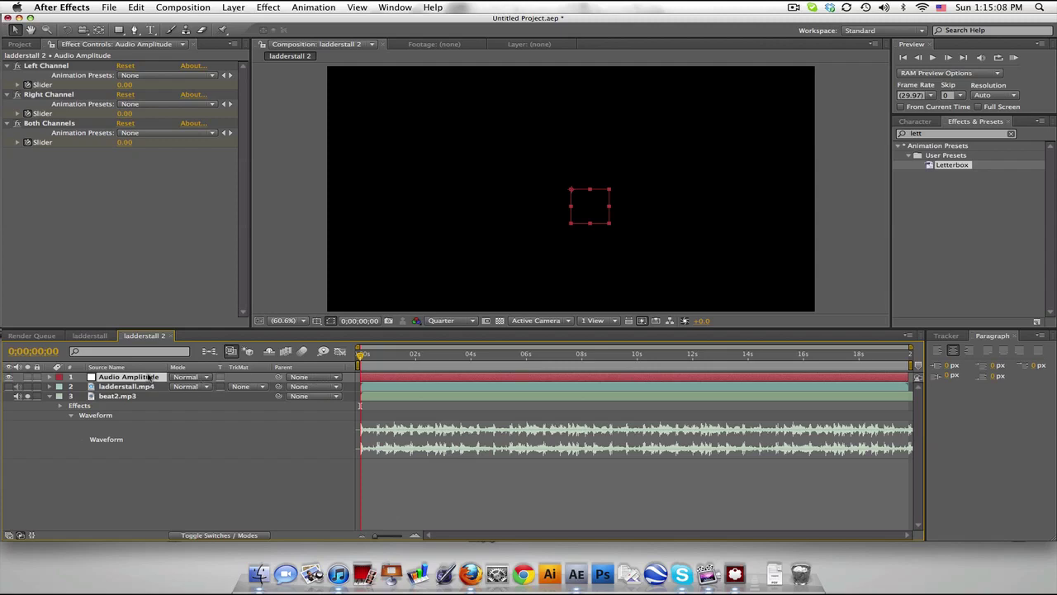
{"action": "key", "text": "e"}
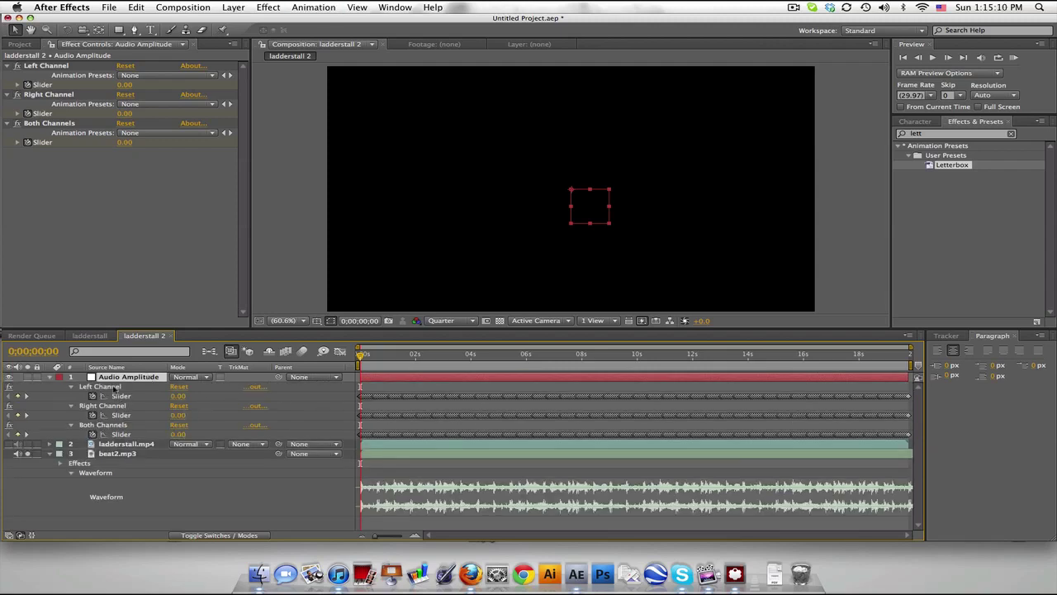
{"action": "left_click", "coordinate": [99, 387]}
{"action": "left_click", "coordinate": [102, 405]}
{"action": "left_click", "coordinate": [115, 425]}
{"action": "left_click", "coordinate": [102, 405]}
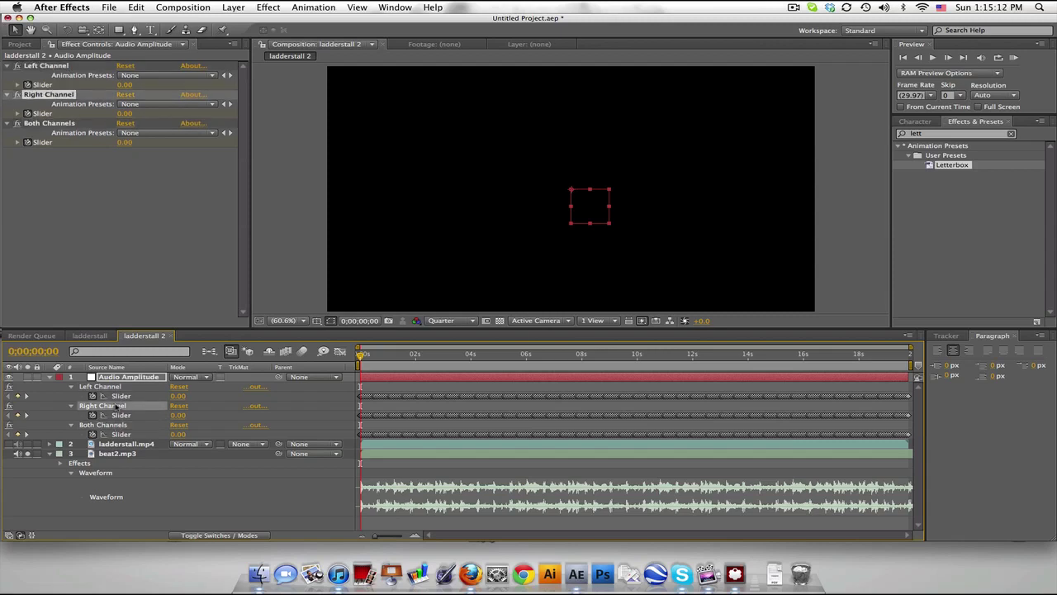
{"action": "left_click", "coordinate": [107, 386], "text": "shift"}
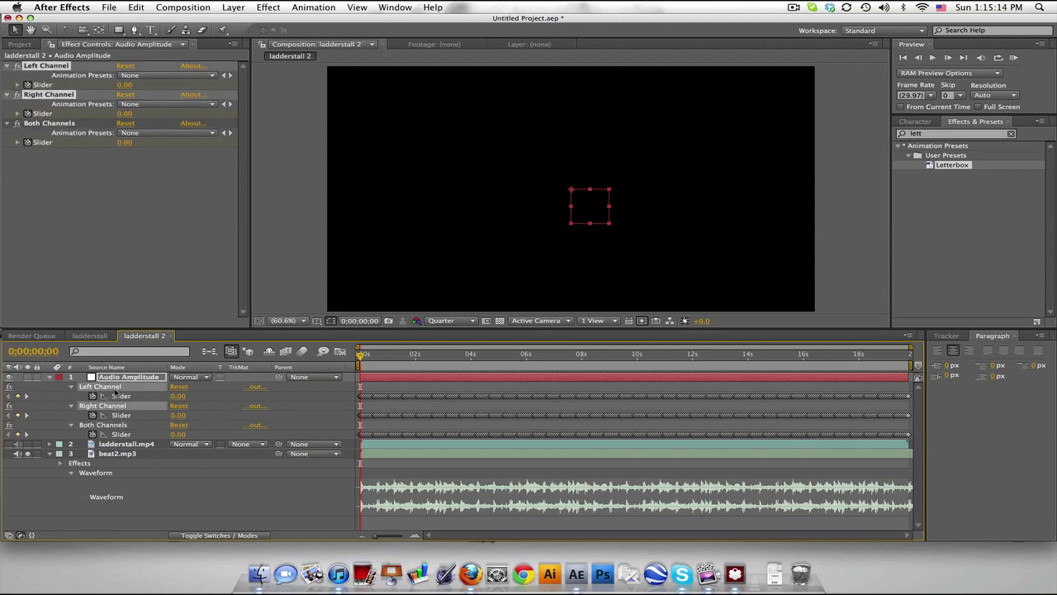
{"action": "key", "text": "Delete"}
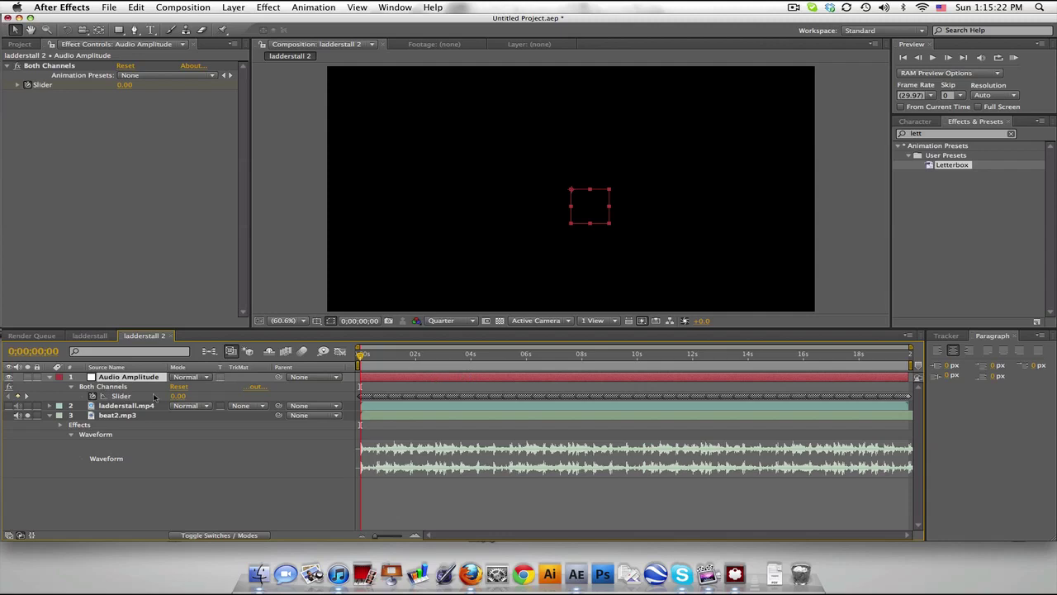
Step: Graph the Both Channels slider and scrub around 3–4 seconds to read the beat peaks
{"action": "left_click", "coordinate": [120, 396]}
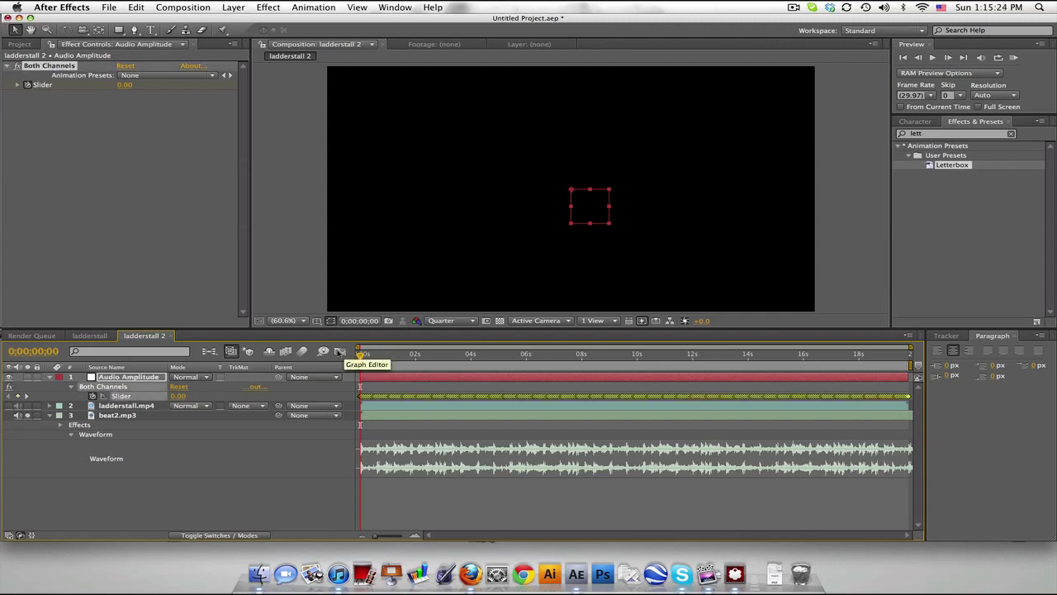
{"action": "left_click", "coordinate": [339, 352]}
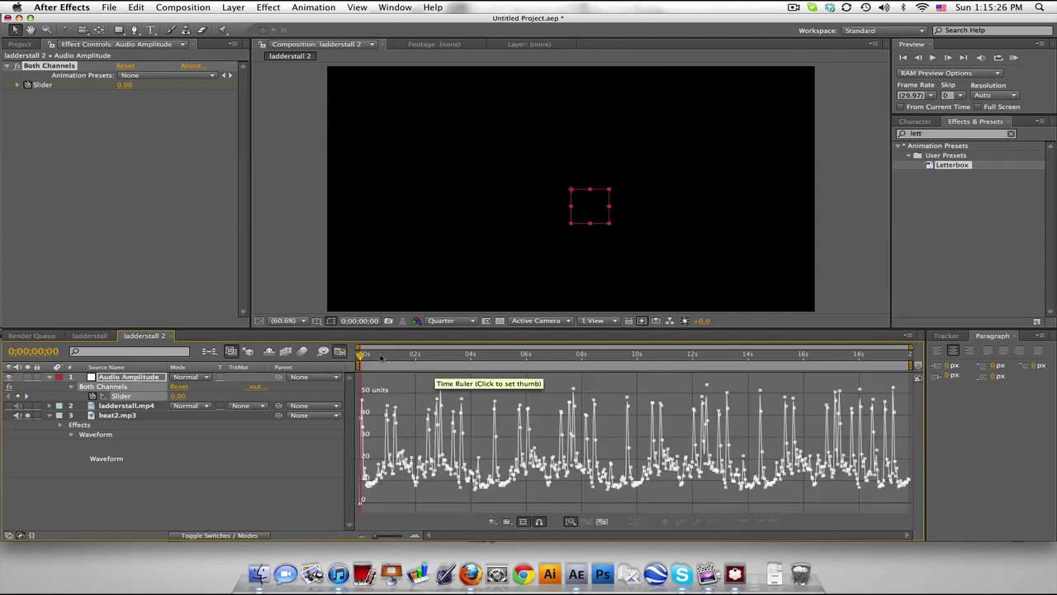
{"action": "left_click_drag", "start_coordinate": [361, 355], "coordinate": [607, 355]}
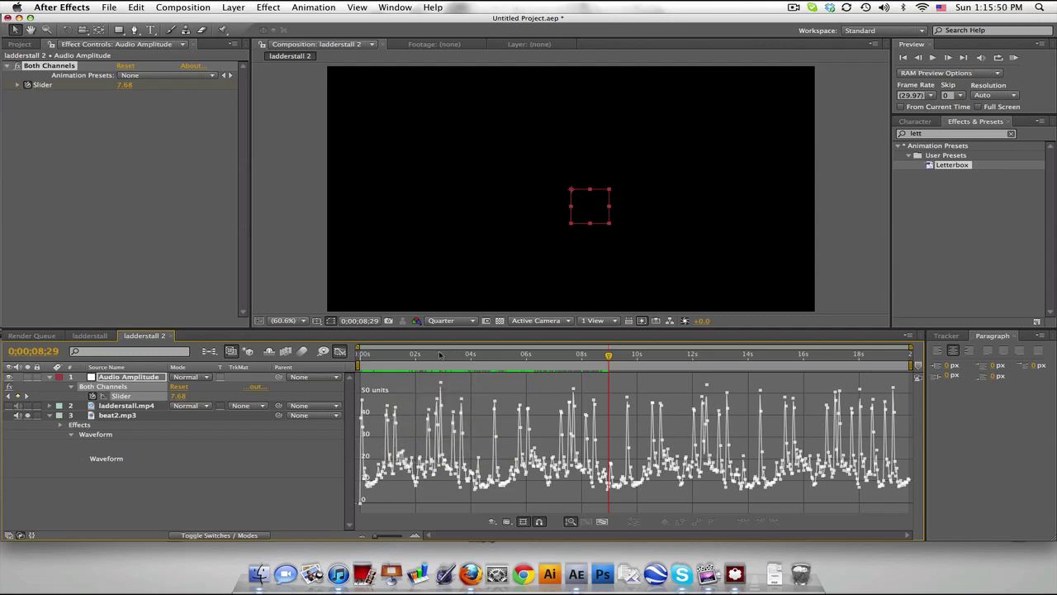
{"action": "mouse_move", "coordinate": [444, 354]}
{"action": "left_mouse_down"}
{"action": "mouse_move", "coordinate": [573, 355]}
{"action": "mouse_move", "coordinate": [398, 365]}
{"action": "left_mouse_up"}
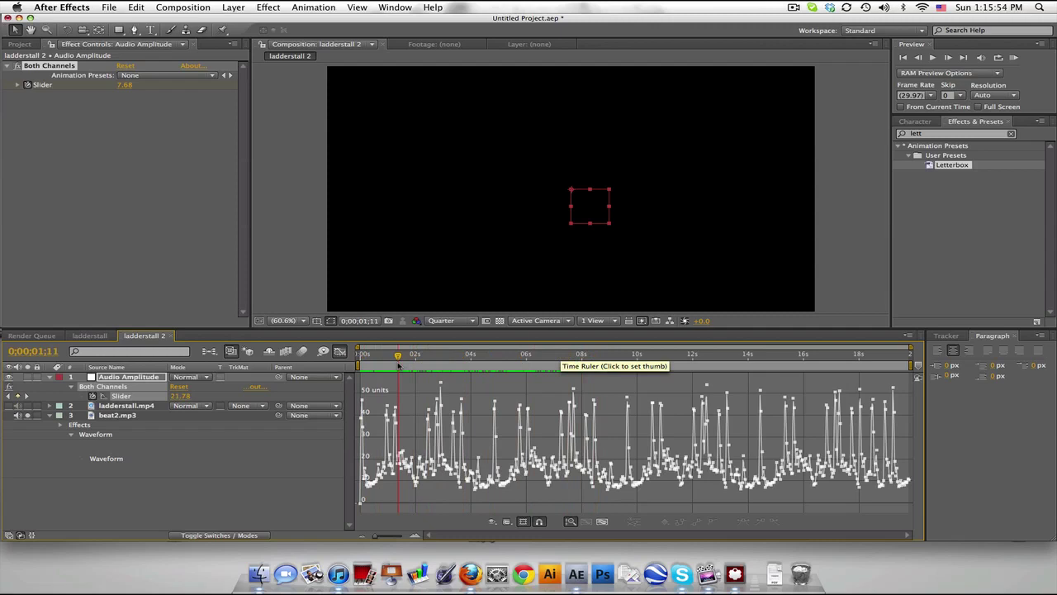
{"action": "mouse_move", "coordinate": [398, 364]}
{"action": "left_mouse_down"}
{"action": "mouse_move", "coordinate": [514, 368]}
{"action": "mouse_move", "coordinate": [487, 369]}
{"action": "left_mouse_up"}
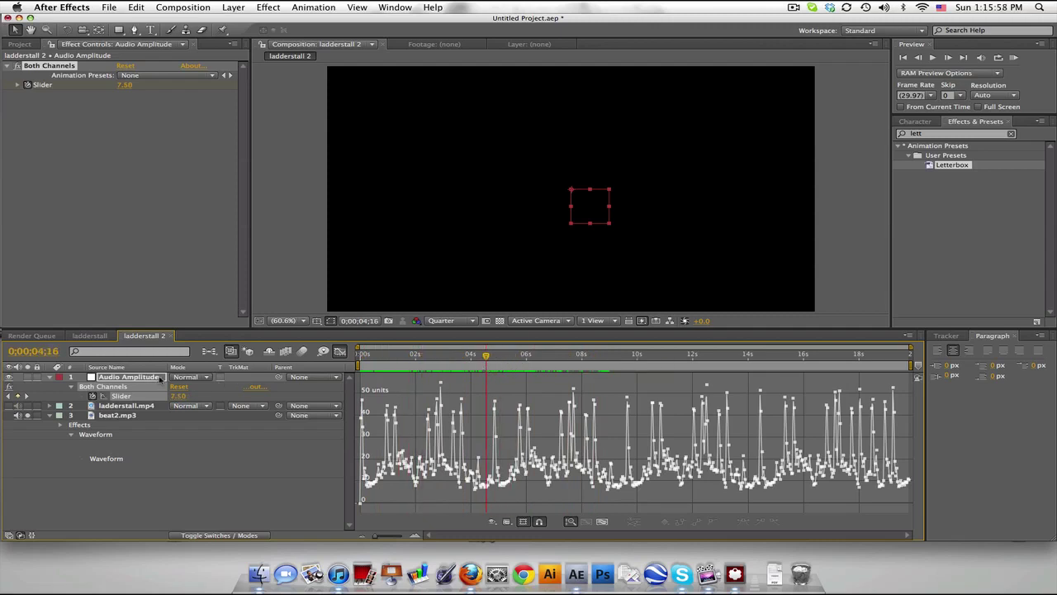
{"action": "left_click", "coordinate": [152, 376]}
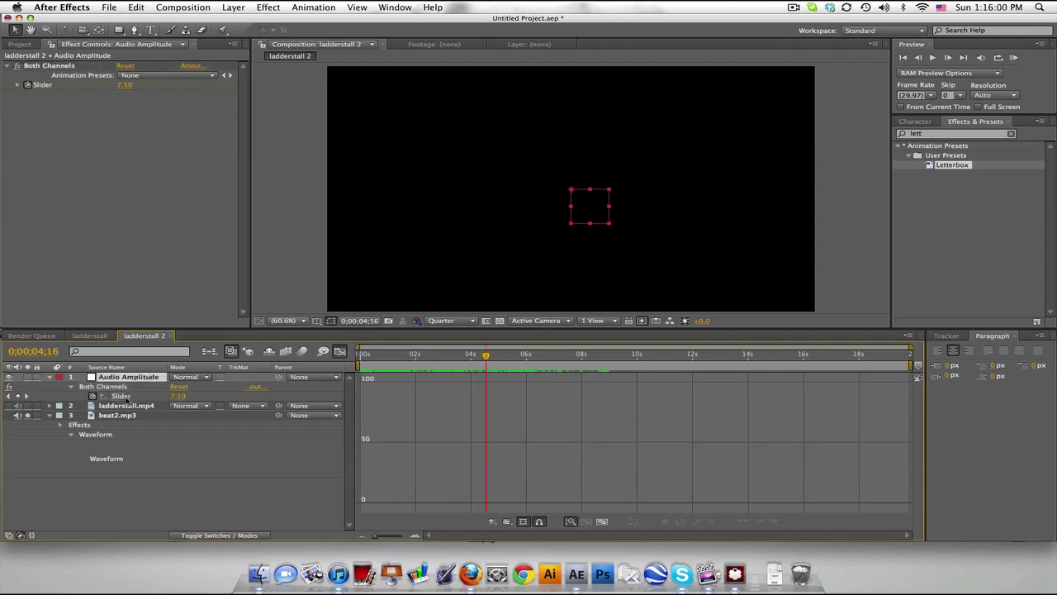
{"action": "left_click", "coordinate": [126, 397]}
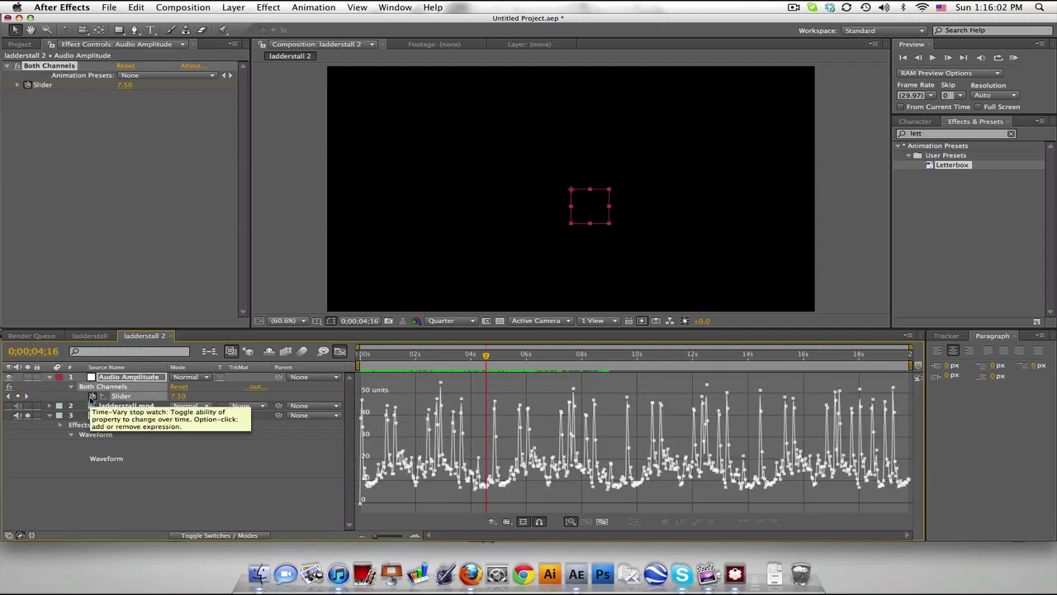
Step: Give the Both Channels slider the expression linear(value,25,40,0,100) and check the remapped curve
{"action": "left_click", "coordinate": [92, 396], "text": "alt"}
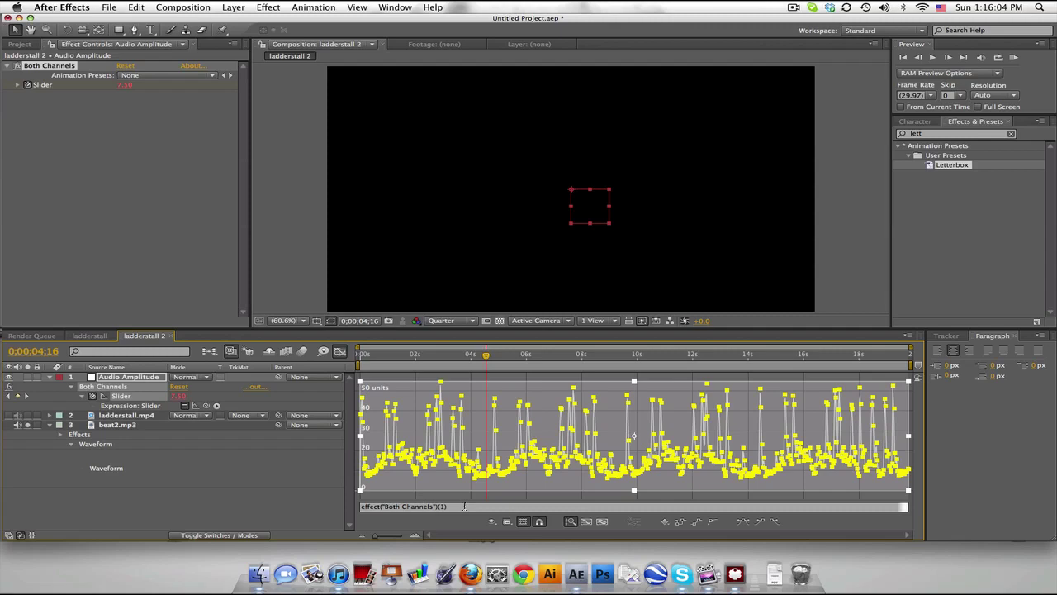
{"action": "type", "text": "linear(value"}
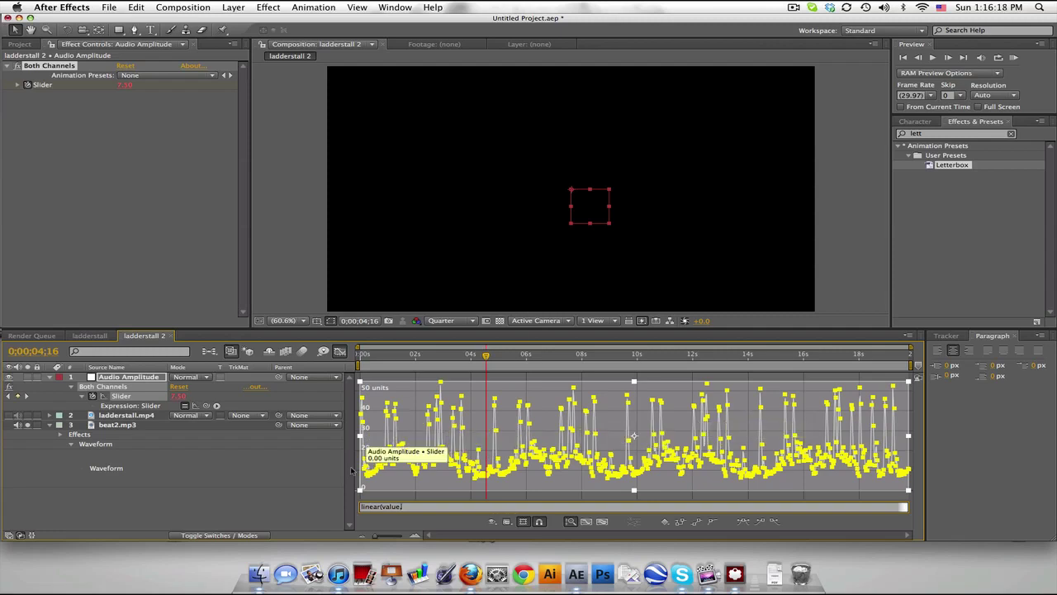
{"action": "type", "text": ","}
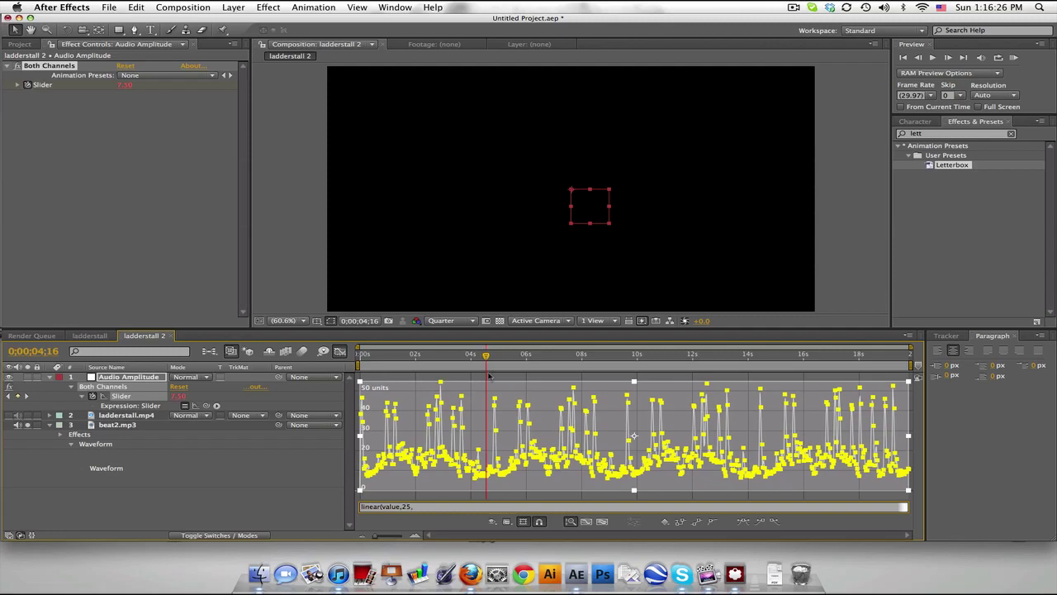
{"action": "type", "text": ",0,100"}
{"action": "left_click", "coordinate": [286, 499]}
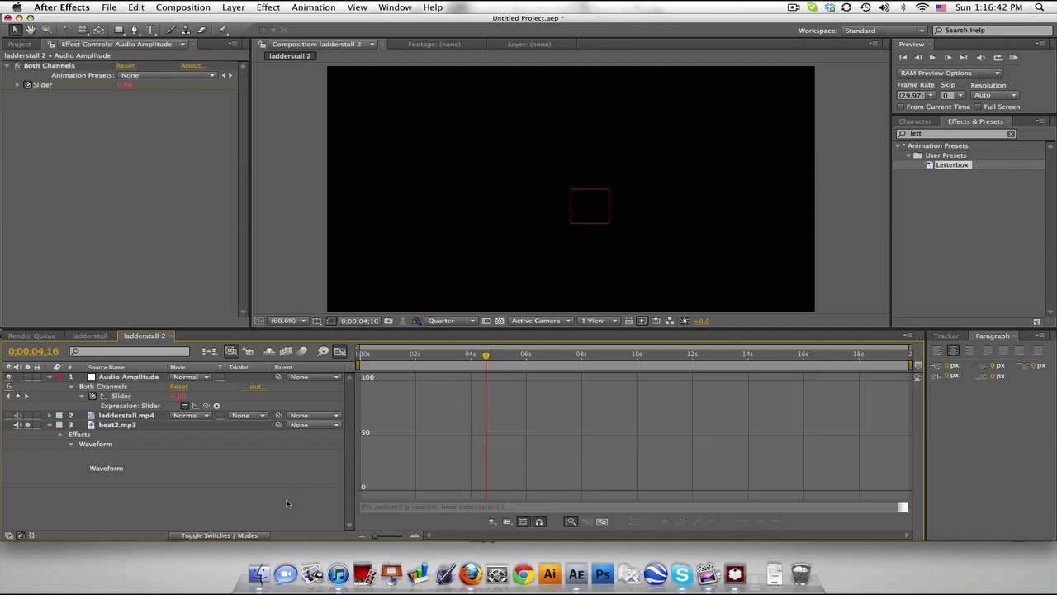
{"action": "left_click", "coordinate": [133, 399]}
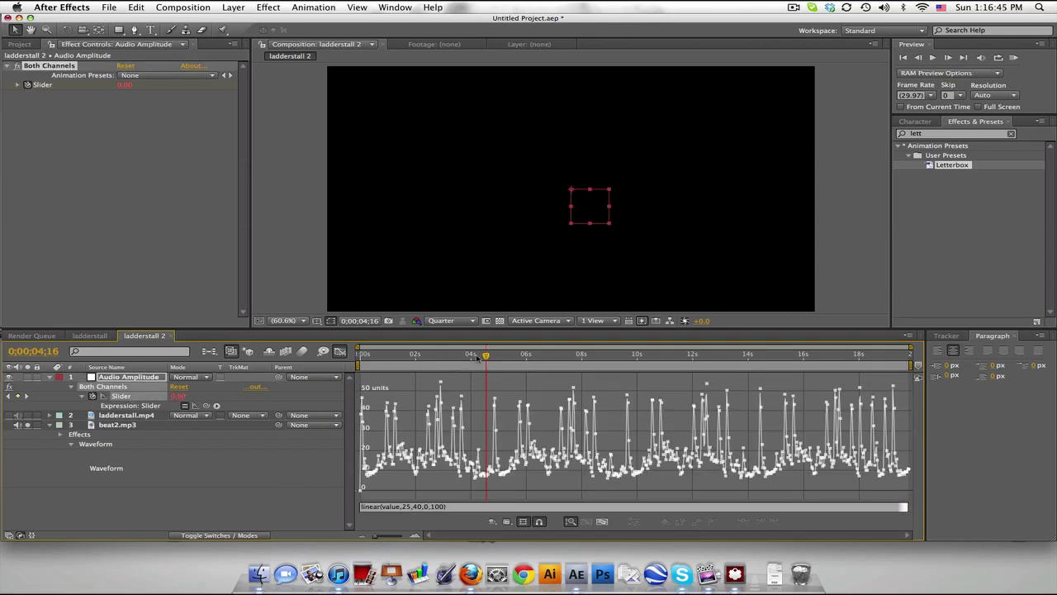
{"action": "left_click_drag", "start_coordinate": [486, 356], "coordinate": [535, 355]}
Step: Return to the layer bars, collapse the audio layers, and make the gameplay video visible
{"action": "left_click", "coordinate": [339, 352]}
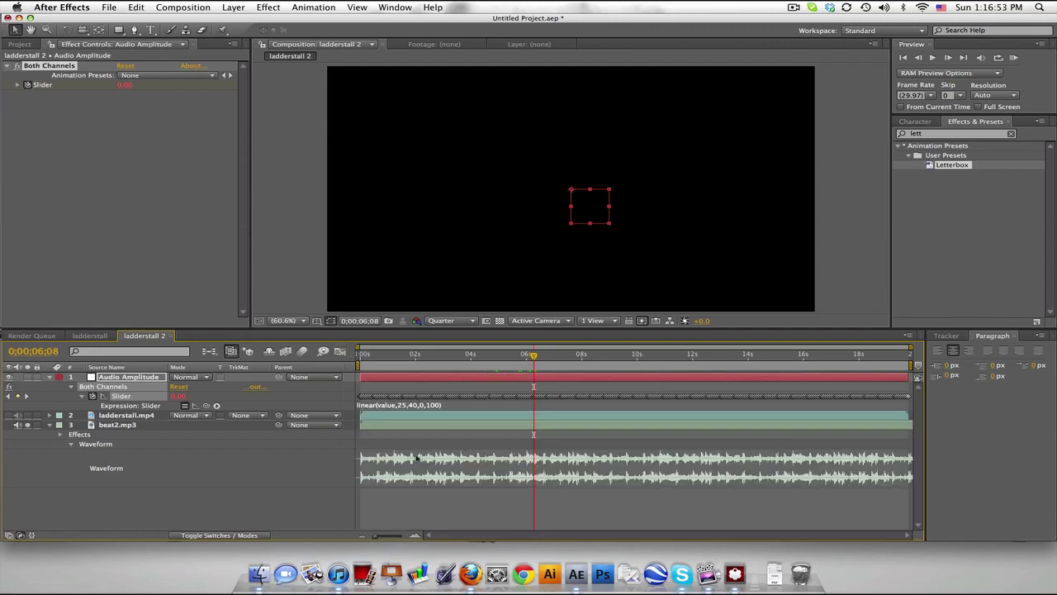
{"action": "left_click", "coordinate": [50, 377]}
{"action": "left_click", "coordinate": [50, 397]}
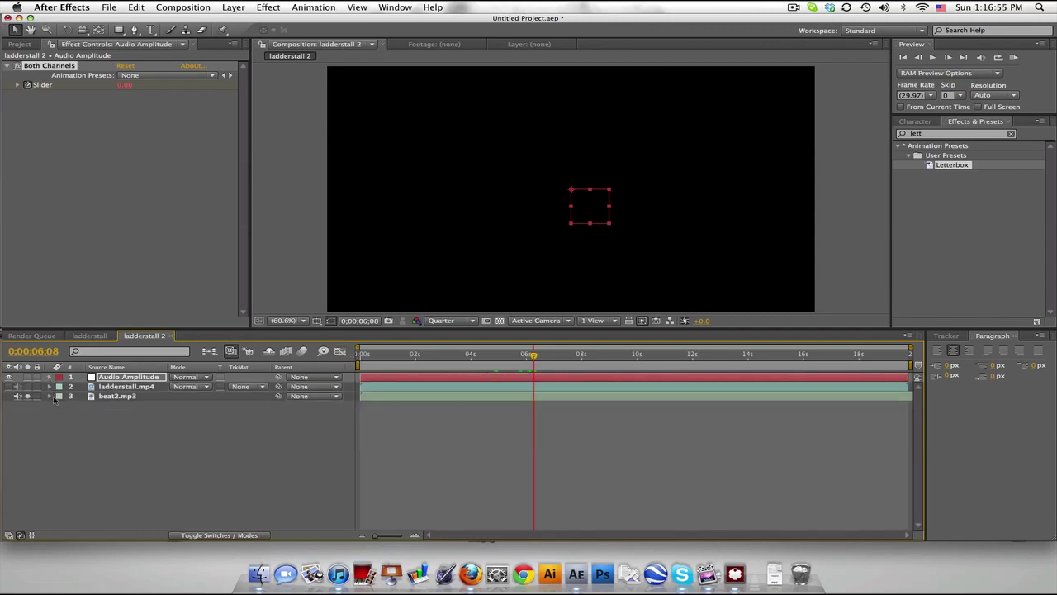
{"action": "left_click", "coordinate": [8, 386]}
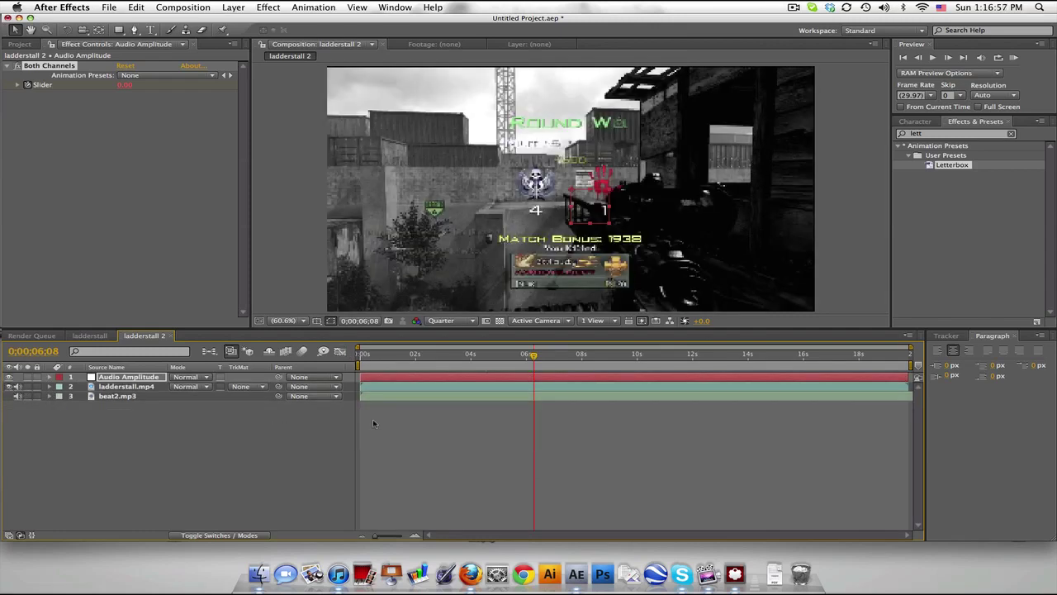
Step: Add a new adjustment layer on top and park the time near 4 seconds
{"action": "left_click", "coordinate": [233, 7]}
{"action": "mouse_move", "coordinate": [238, 21]}
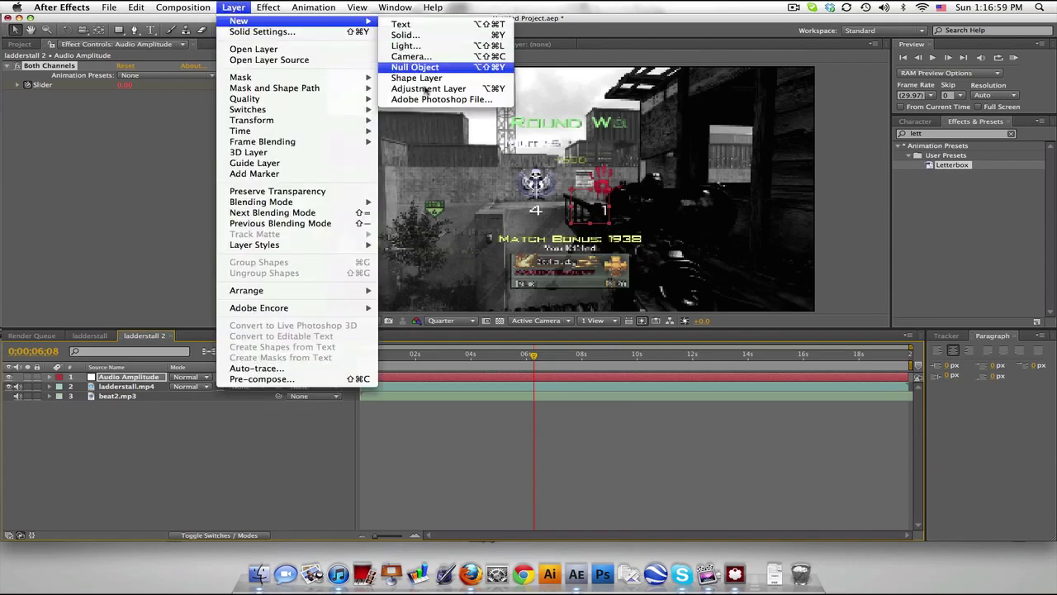
{"action": "left_click", "coordinate": [428, 89]}
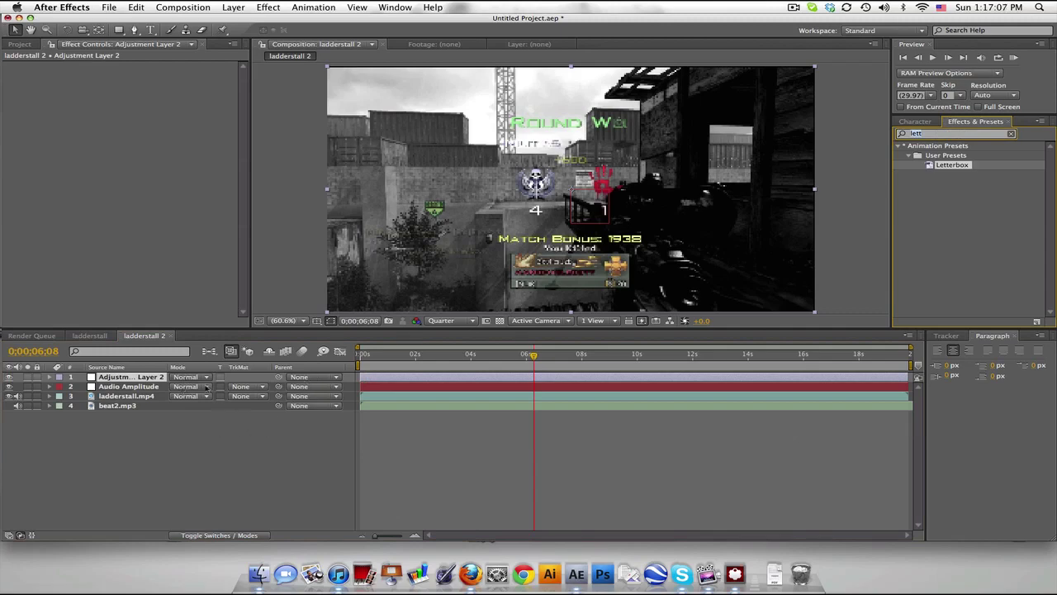
{"action": "left_click", "coordinate": [478, 362]}
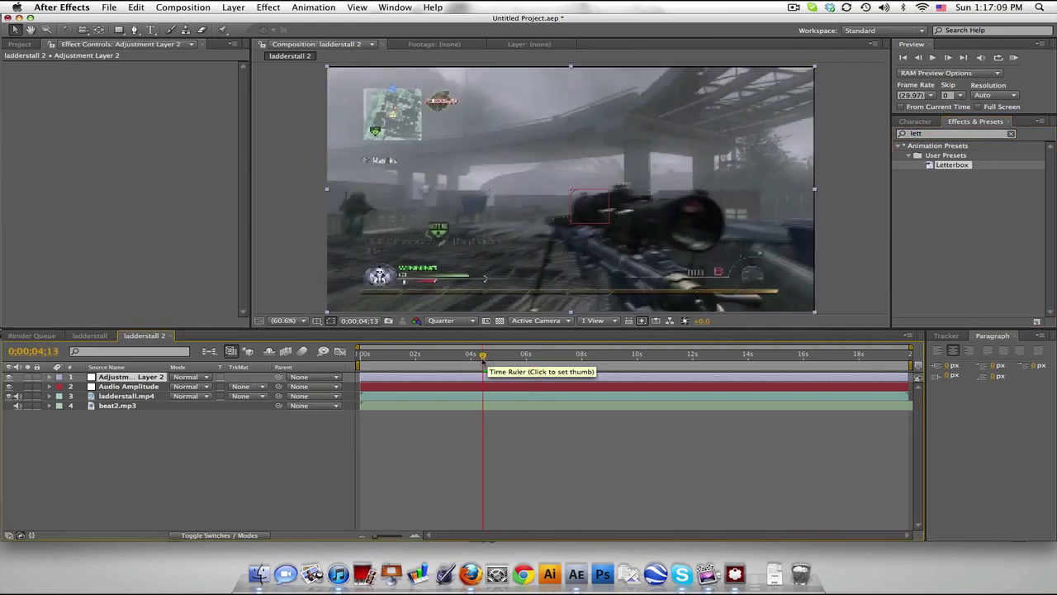
{"action": "left_click", "coordinate": [476, 362]}
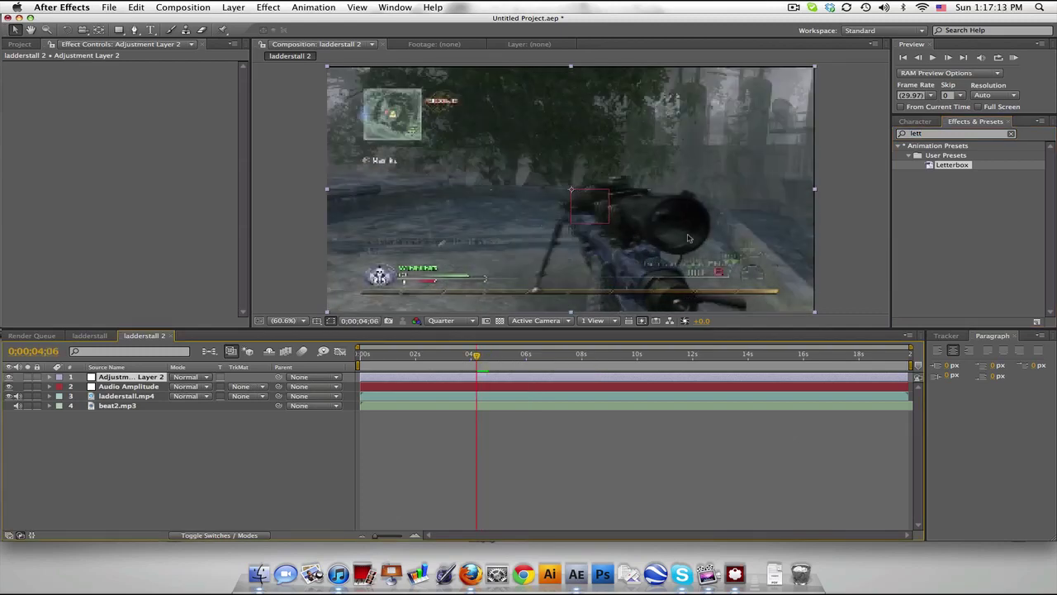
Step: Search for Levels and apply it to Adjustment Layer 2
{"action": "left_click", "coordinate": [949, 134]}
{"action": "key", "text": "BackSpace"}
{"action": "key", "text": "BackSpace"}
{"action": "key", "text": "BackSpace"}
{"action": "type", "text": "evel"}
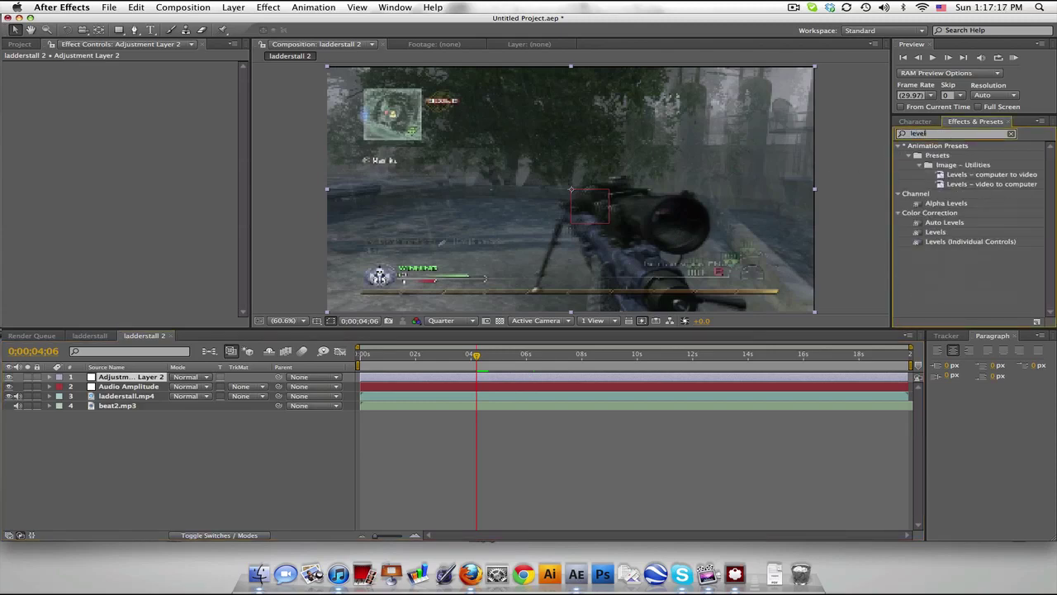
{"action": "left_click_drag", "start_coordinate": [929, 239], "coordinate": [129, 379]}
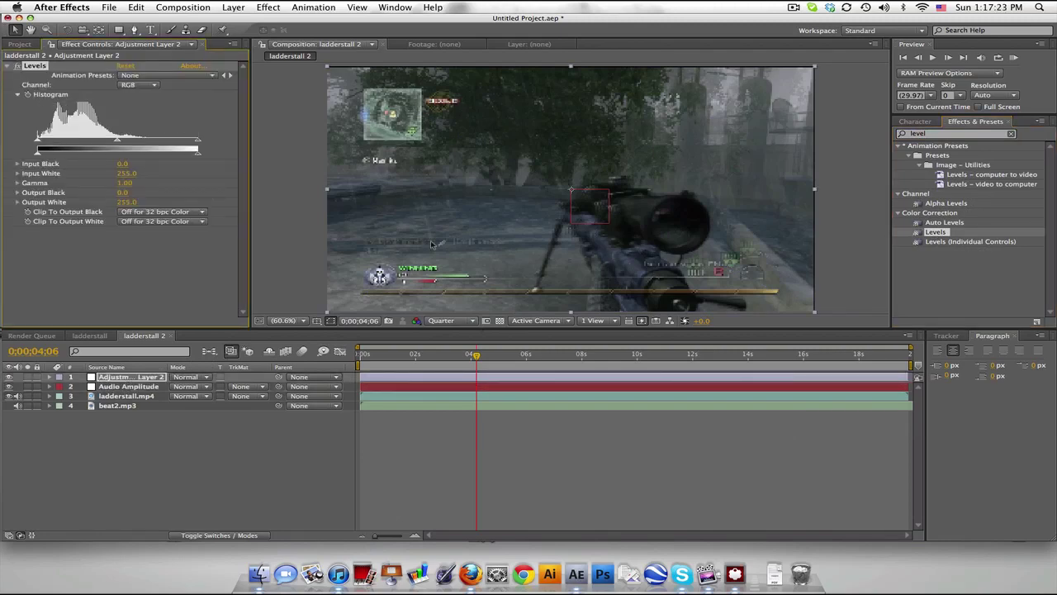
Step: Copy the Looks, Curves and Letterbox effects from the ladderstall comp's footage
{"action": "left_click", "coordinate": [92, 336]}
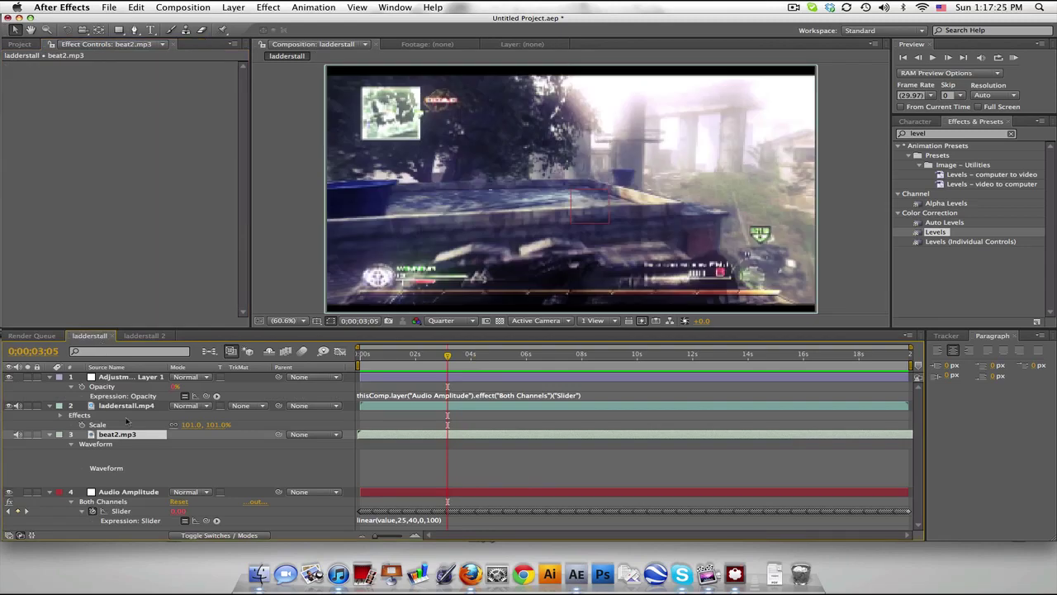
{"action": "left_click", "coordinate": [128, 406]}
{"action": "left_click", "coordinate": [9, 66]}
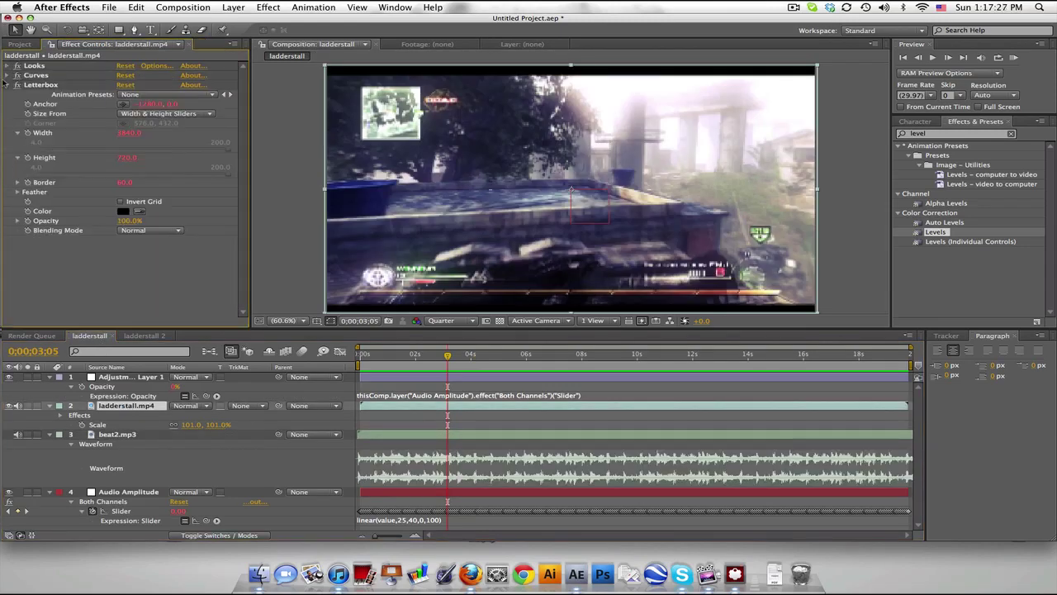
{"action": "left_click", "coordinate": [7, 85]}
{"action": "left_click", "coordinate": [35, 66]}
{"action": "left_click", "coordinate": [36, 86], "text": "shift"}
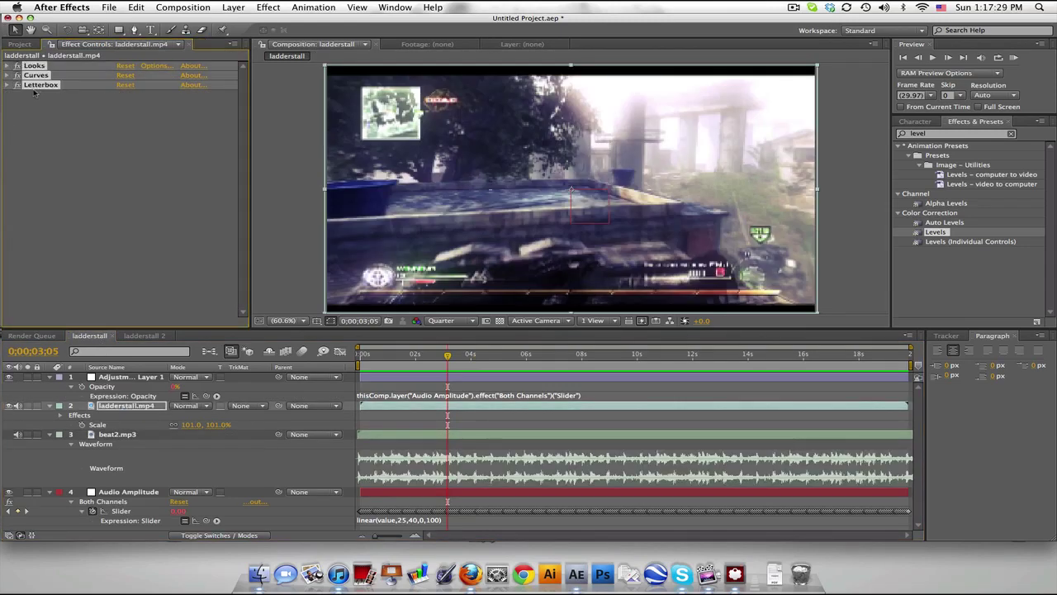
{"action": "key", "text": "ctrl+c"}
Step: Paste those three effects onto ladderstall.mp4 in ladderstall 2
{"action": "left_click", "coordinate": [145, 336]}
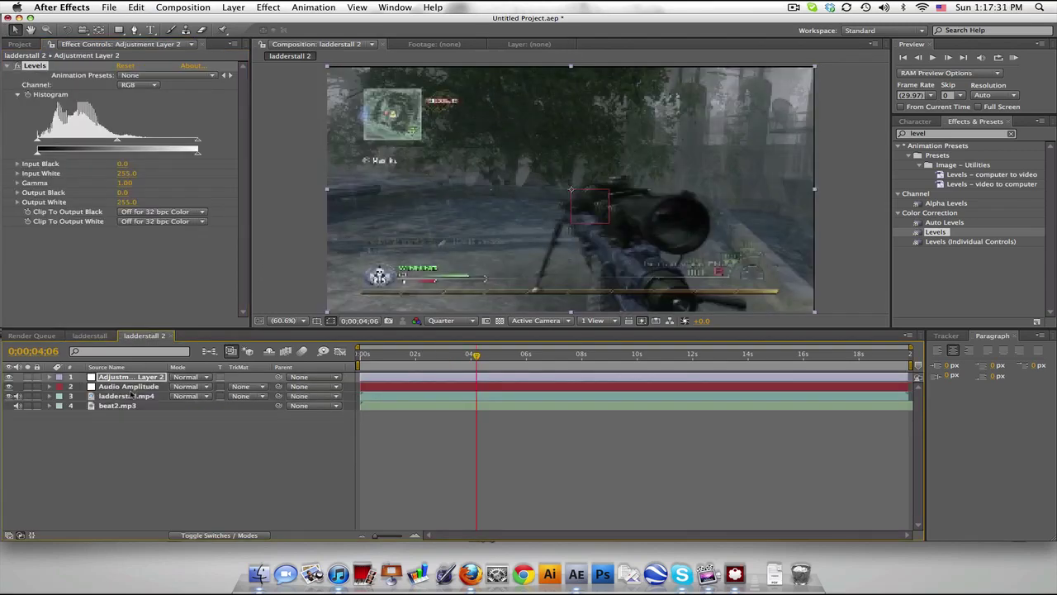
{"action": "left_click", "coordinate": [128, 396]}
{"action": "key", "text": "ctrl+v"}
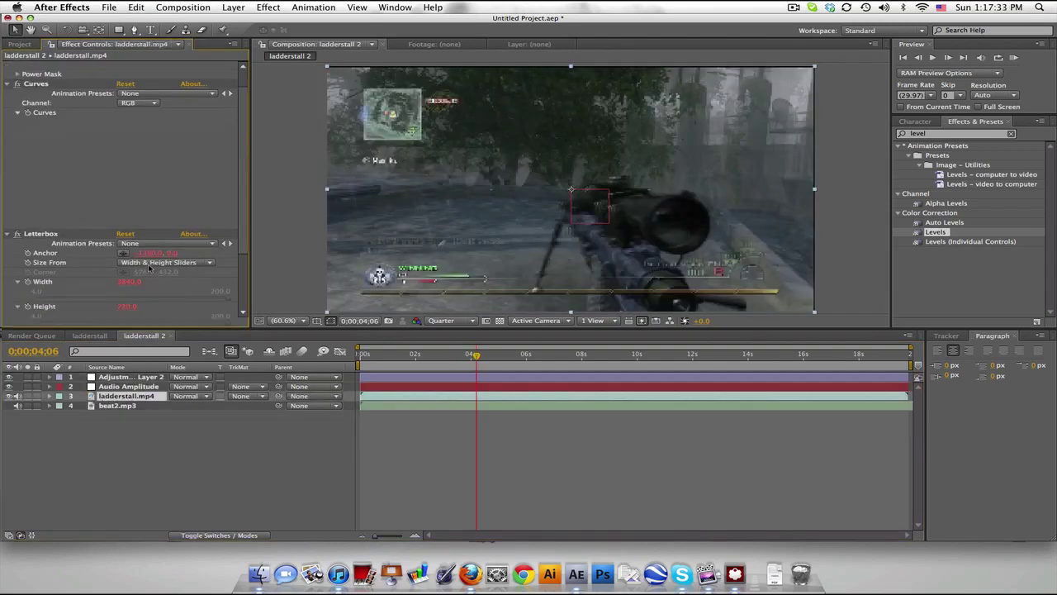
{"action": "scroll", "coordinate": [140, 149], "scroll_direction": "up", "scroll_amount": 3}
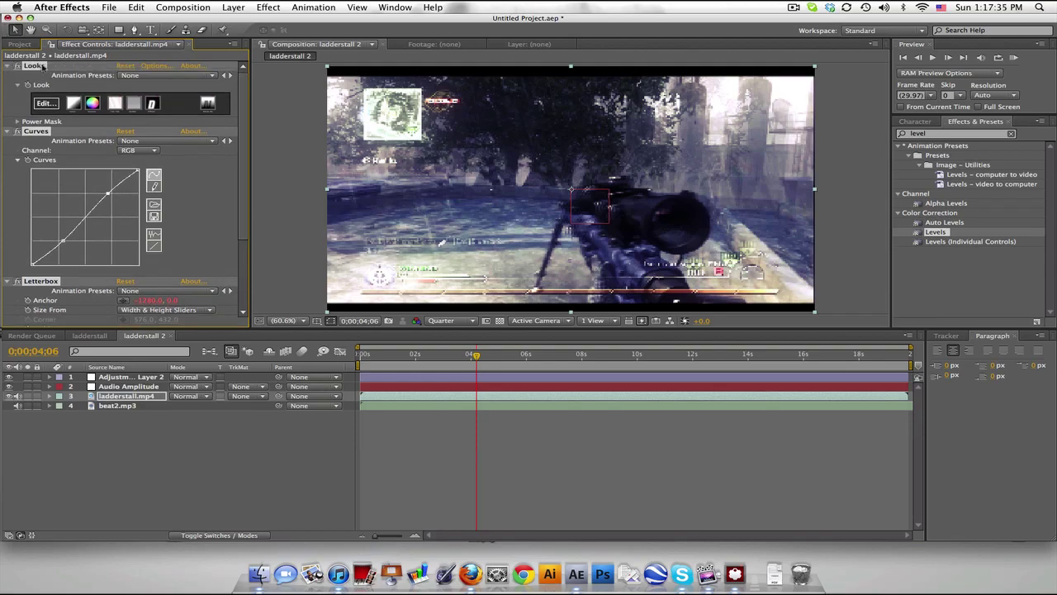
{"action": "left_click", "coordinate": [12, 65], "text": "ctrl"}
Step: Lower the adjustment layer's Levels Input White to 194 at around 4;19
{"action": "left_click", "coordinate": [491, 478]}
{"action": "left_click", "coordinate": [488, 354]}
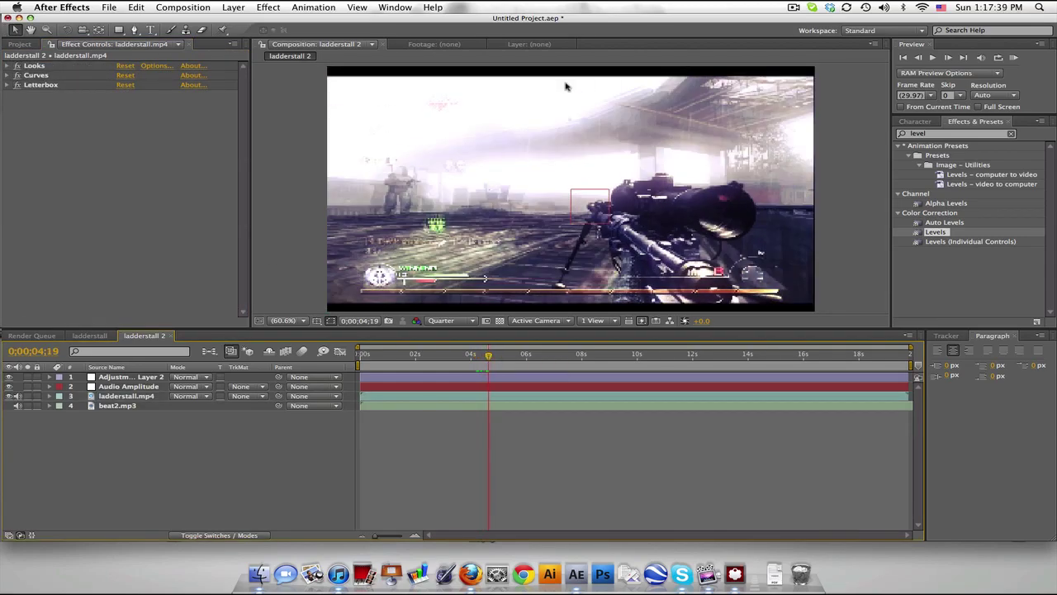
{"action": "left_click", "coordinate": [142, 378]}
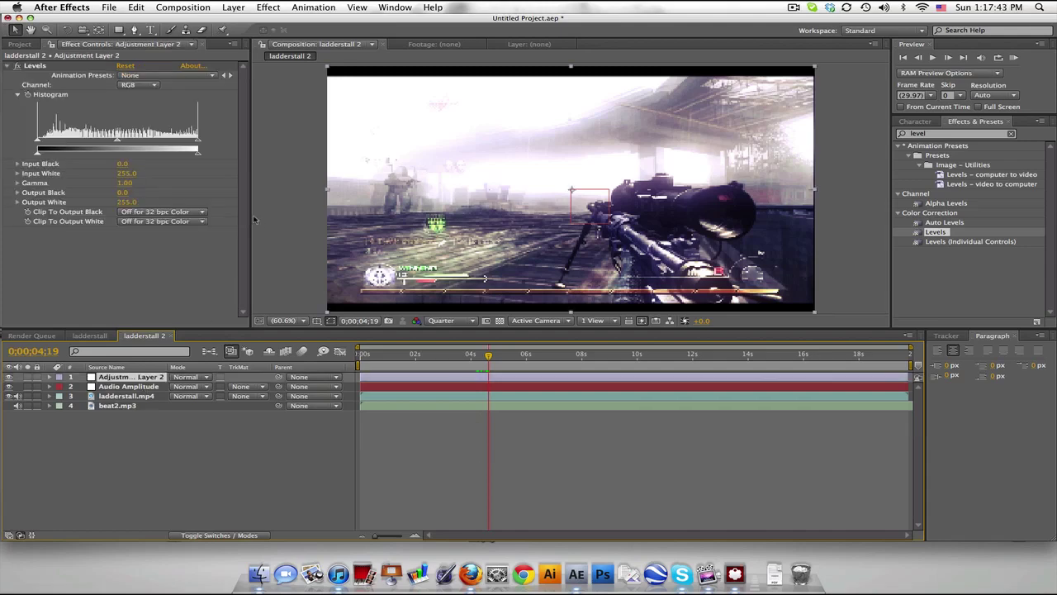
{"action": "left_click", "coordinate": [42, 64]}
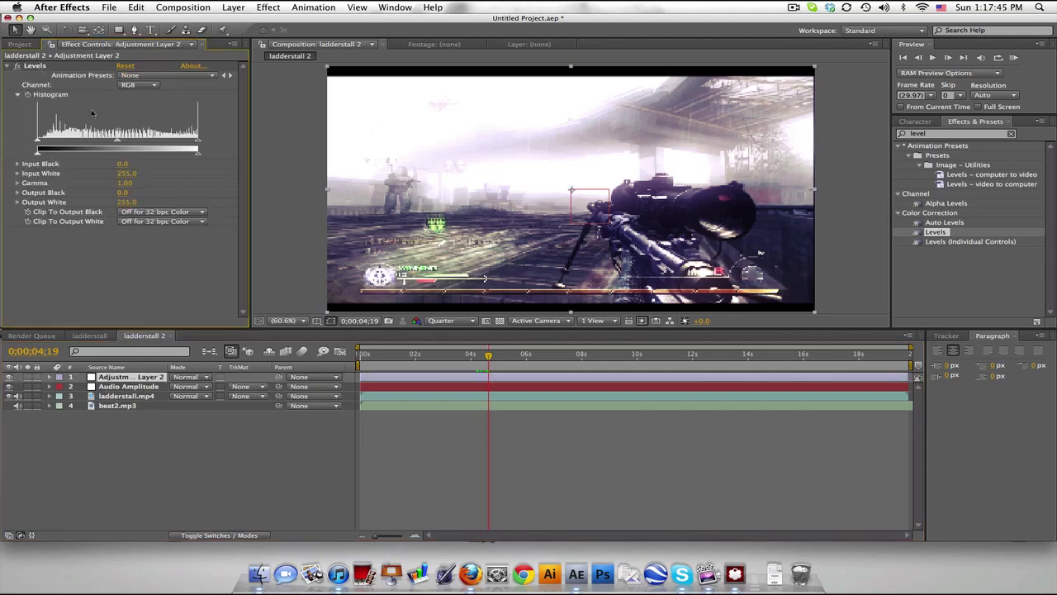
{"action": "left_click", "coordinate": [199, 144]}
{"action": "left_click_drag", "start_coordinate": [197, 144], "coordinate": [161, 147]}
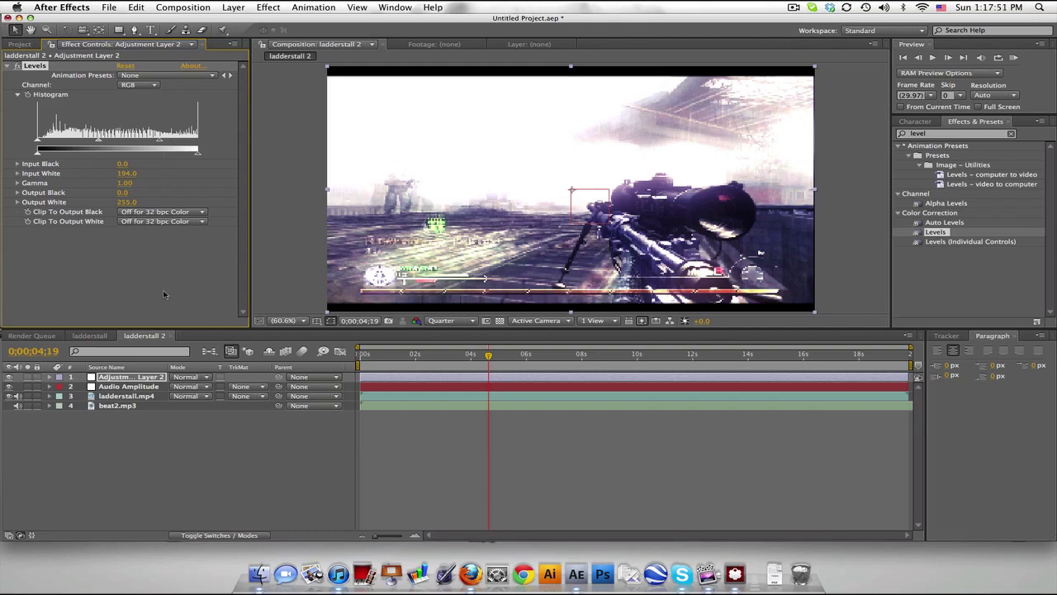
Step: Pickwhip Adjustment Layer 2's Opacity expression to the Audio Amplitude Both Channels slider, then scrub to check
{"action": "left_click", "coordinate": [144, 377]}
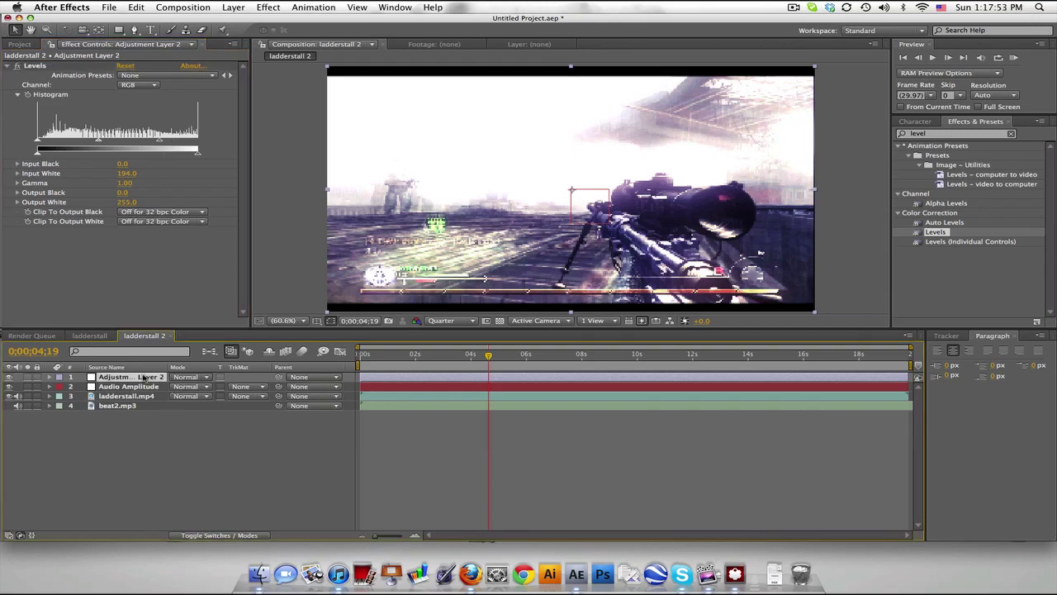
{"action": "key", "text": "t"}
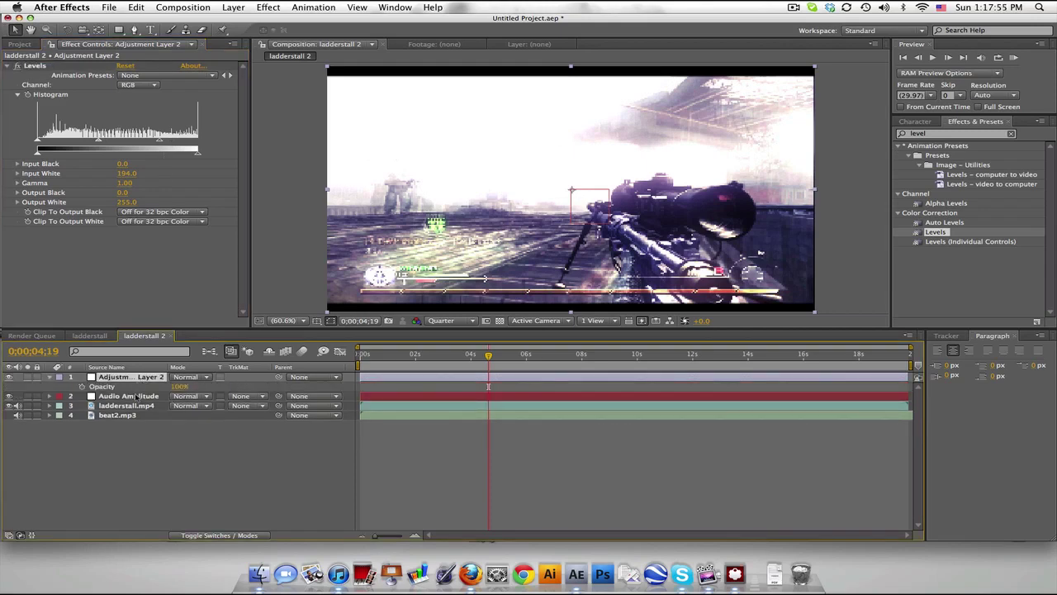
{"action": "left_click", "coordinate": [137, 398]}
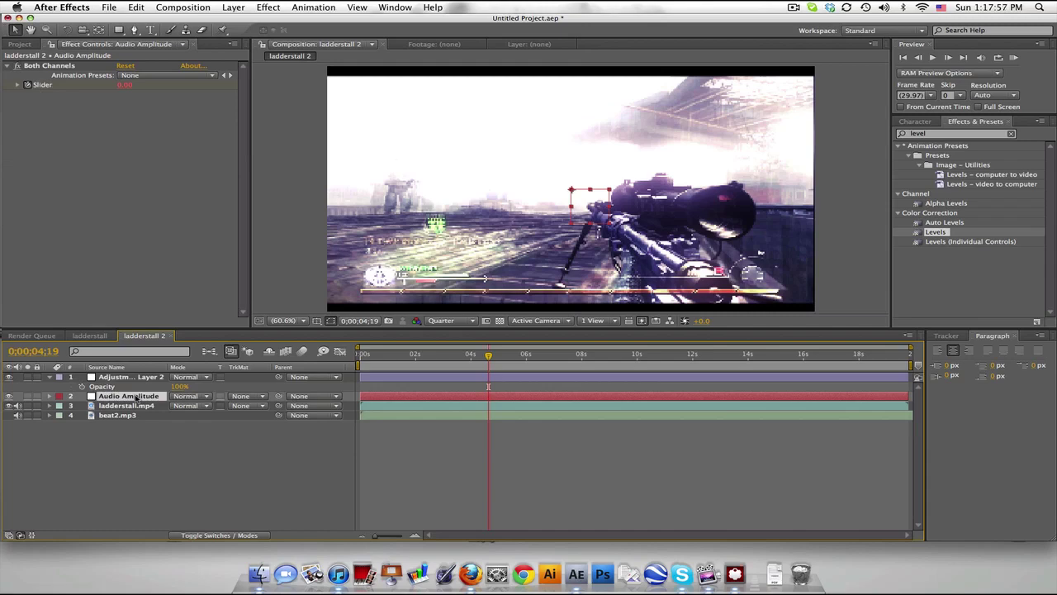
{"action": "key", "text": "e"}
{"action": "key", "text": "e"}
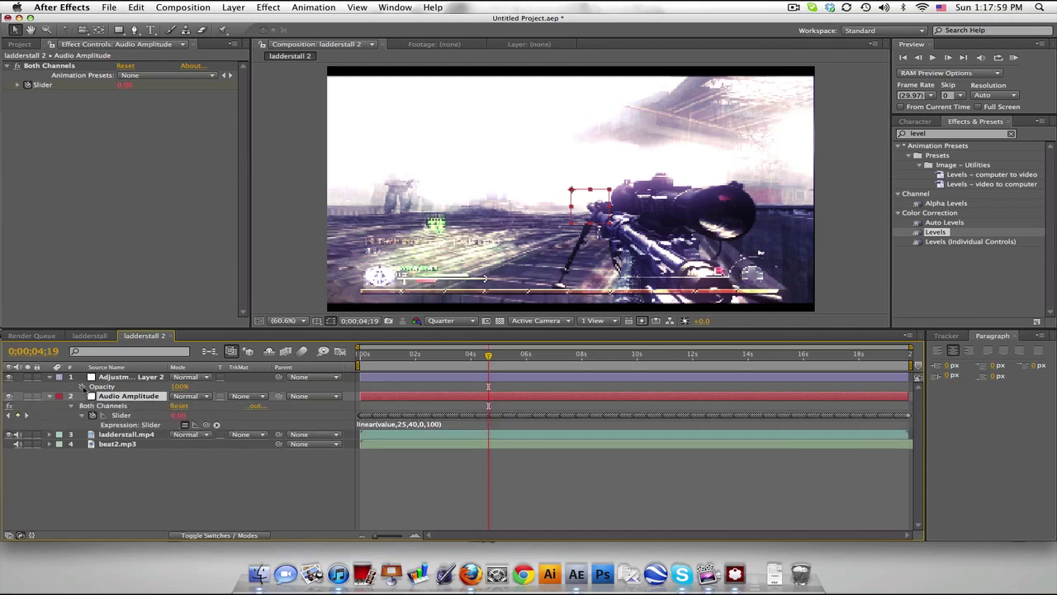
{"action": "left_click", "coordinate": [82, 386], "text": "alt"}
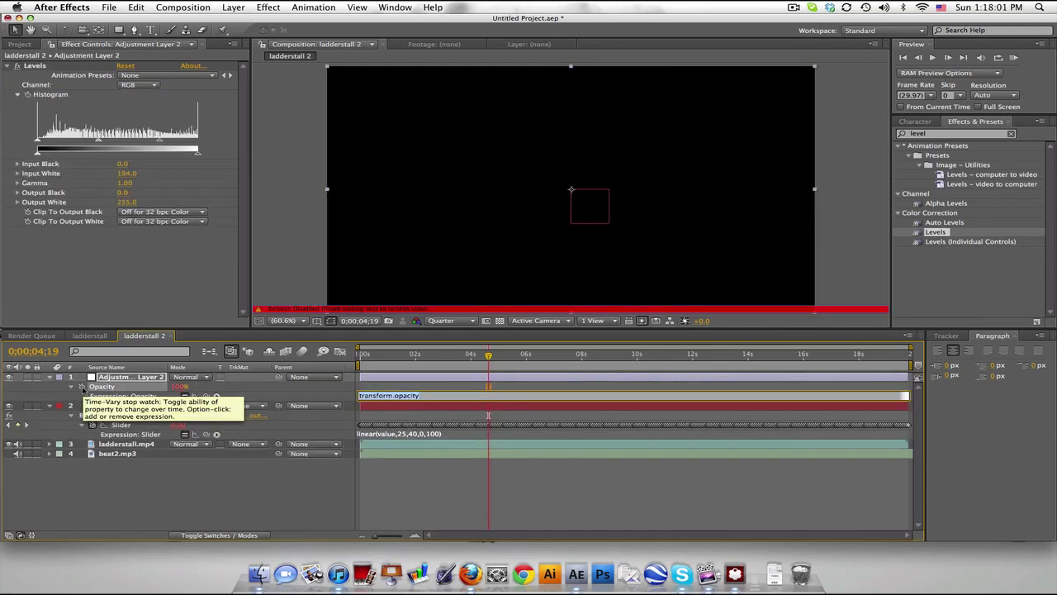
{"action": "left_click_drag", "start_coordinate": [206, 396], "coordinate": [122, 427]}
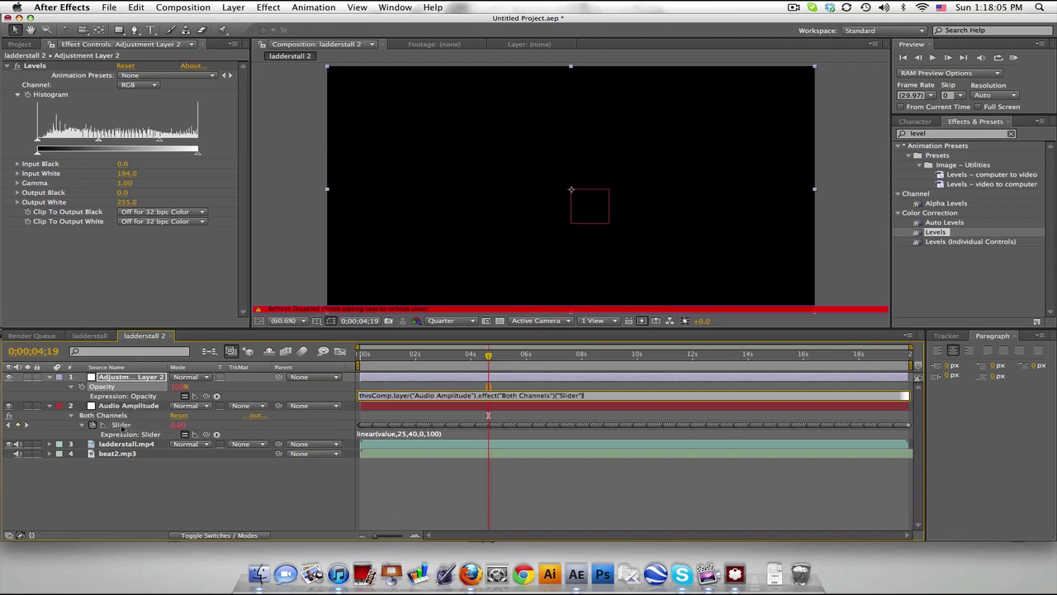
{"action": "left_click", "coordinate": [230, 484]}
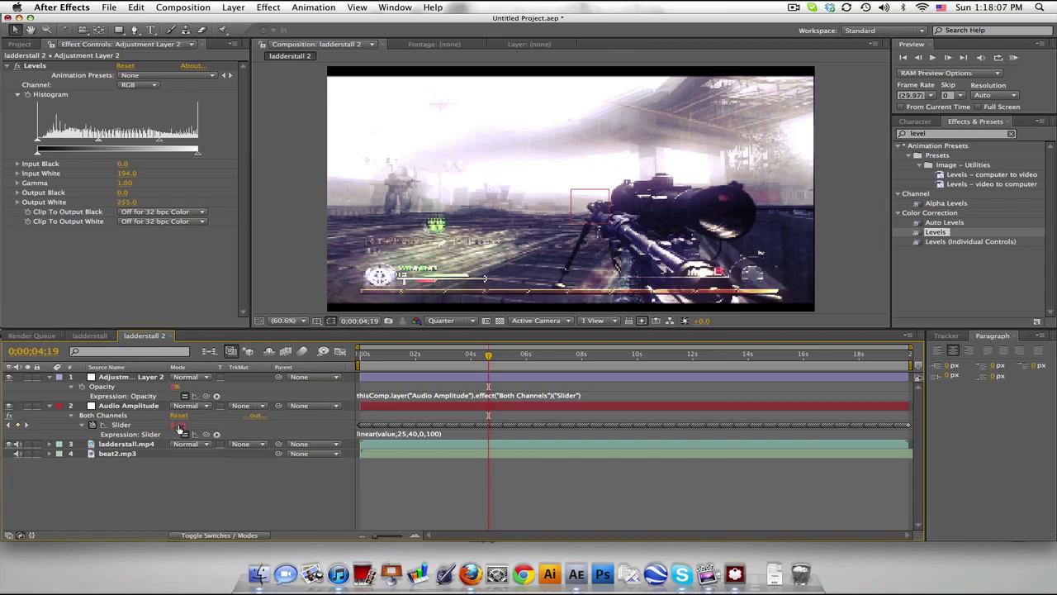
{"action": "left_click_drag", "start_coordinate": [488, 356], "coordinate": [504, 356]}
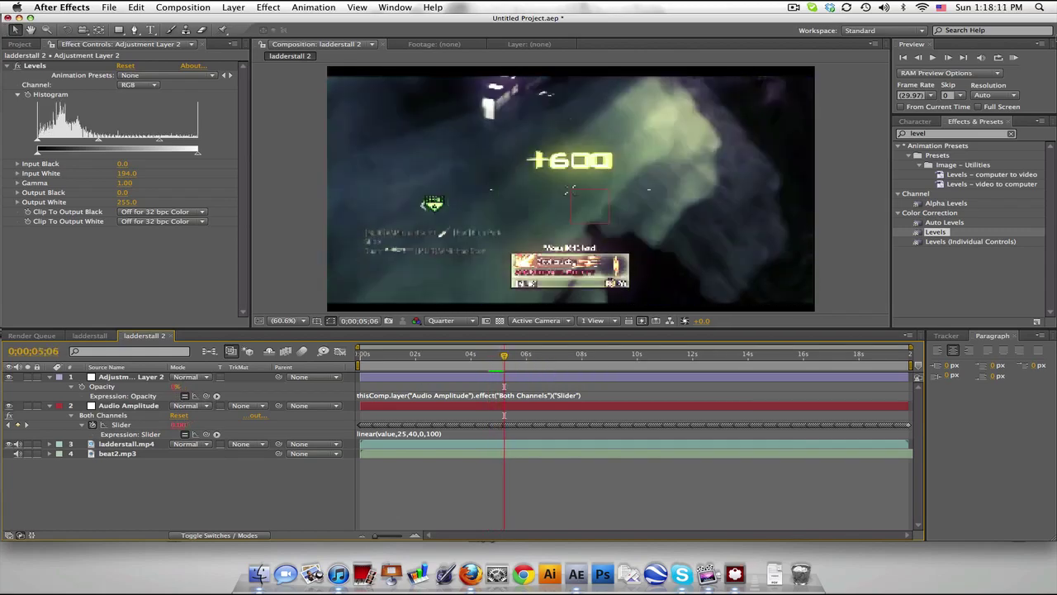
Step: Preview ladderstall 2, delete both Bass & Treble effects on beat2.mp3, and preview the beat flashes again
{"action": "left_click", "coordinate": [1016, 59]}
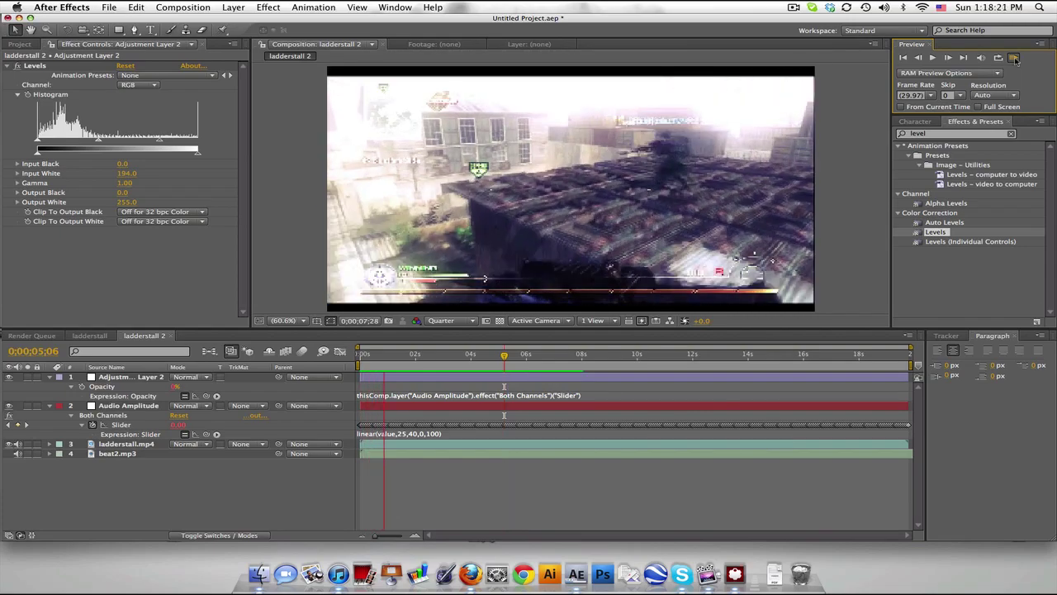
{"action": "key", "text": "space"}
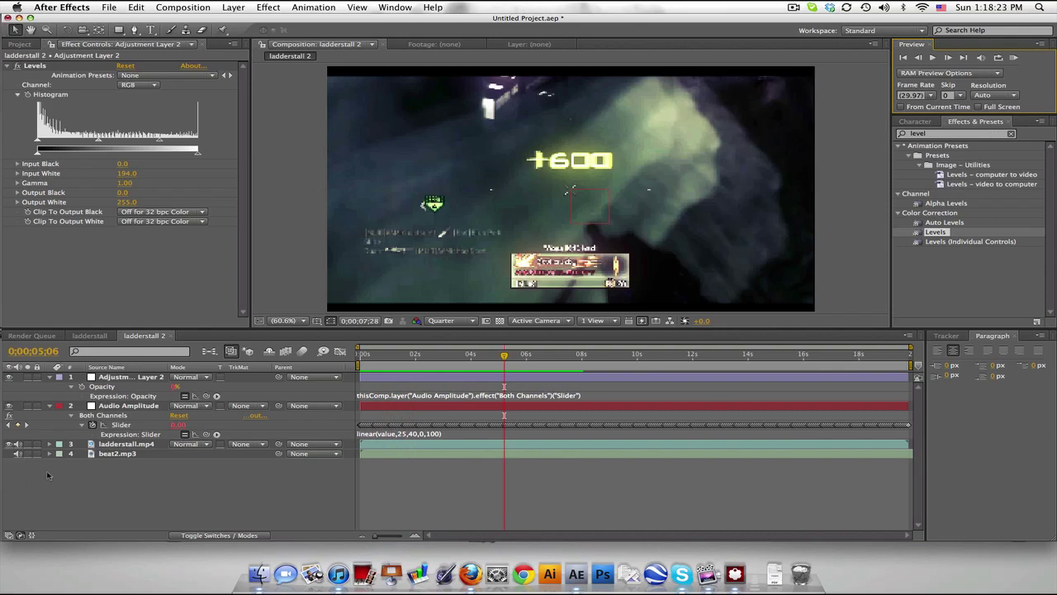
{"action": "left_click", "coordinate": [113, 454]}
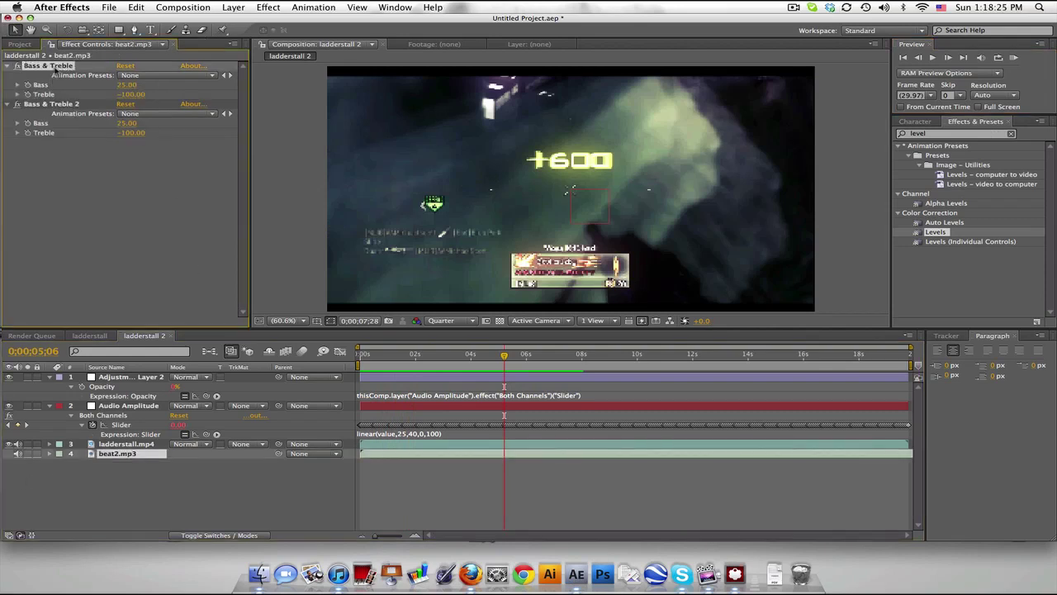
{"action": "left_click", "coordinate": [55, 74]}
{"action": "left_click", "coordinate": [54, 105]}
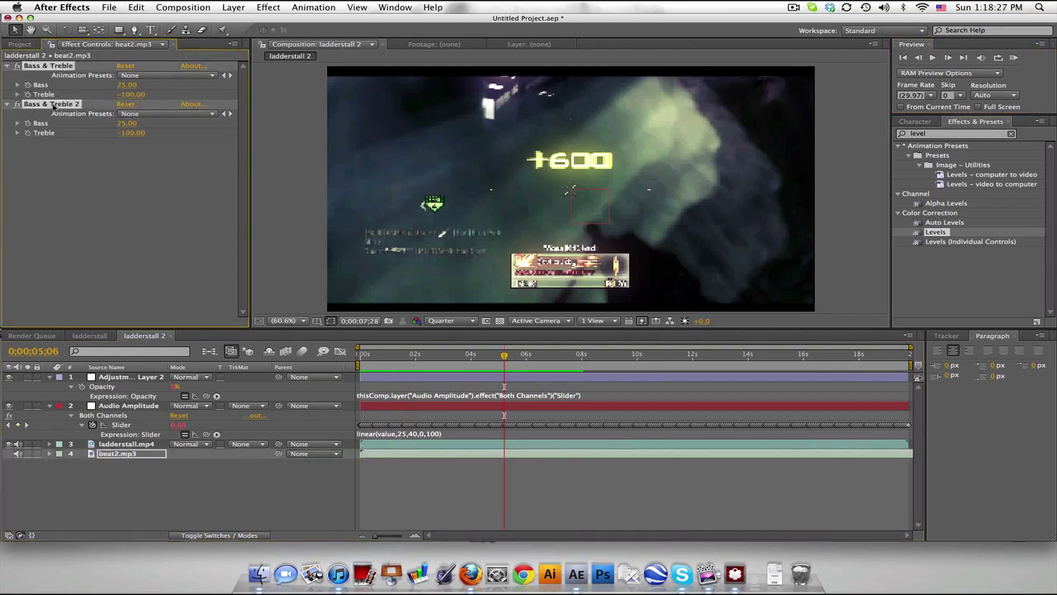
{"action": "key", "text": "Delete"}
{"action": "left_click", "coordinate": [1013, 57]}
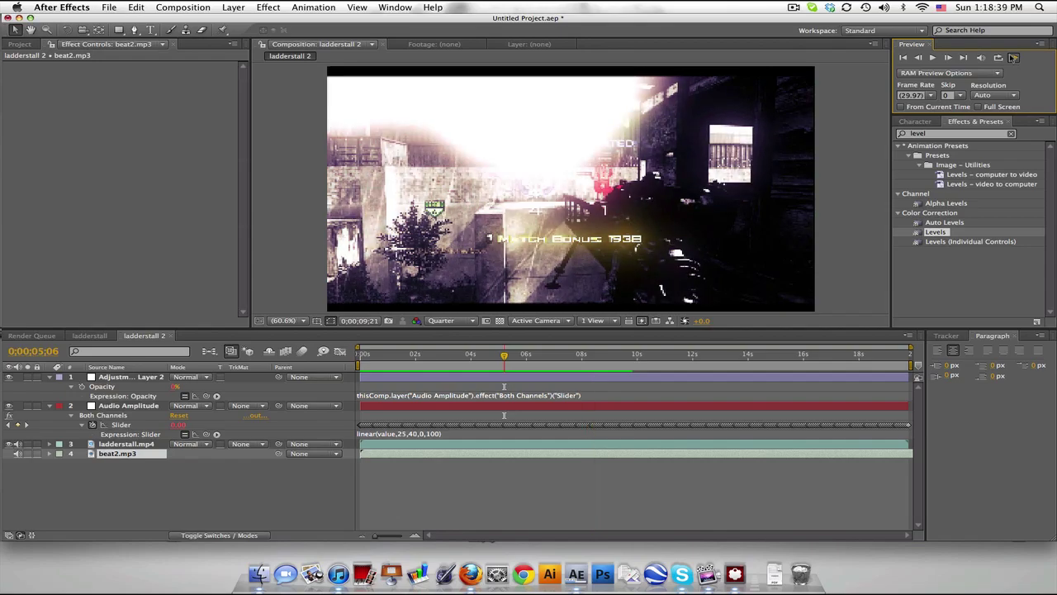
{"action": "left_click", "coordinate": [1014, 58]}
{"action": "mouse_move", "coordinate": [475, 358]}
{"action": "left_mouse_down"}
{"action": "mouse_move", "coordinate": [456, 358]}
{"action": "mouse_move", "coordinate": [487, 359]}
{"action": "left_mouse_up"}
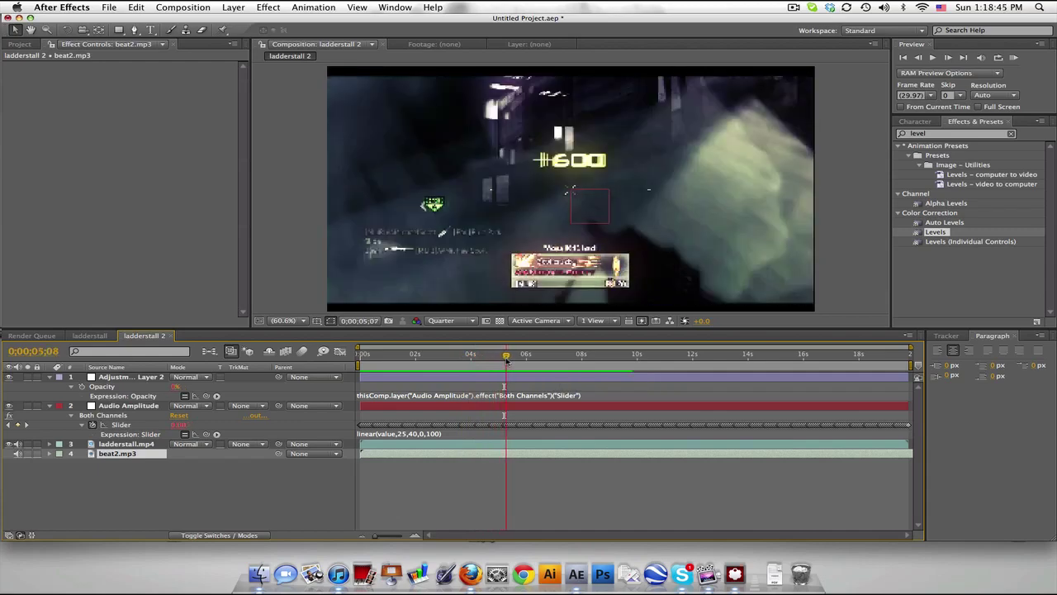
{"action": "left_click_drag", "start_coordinate": [494, 360], "coordinate": [540, 361]}
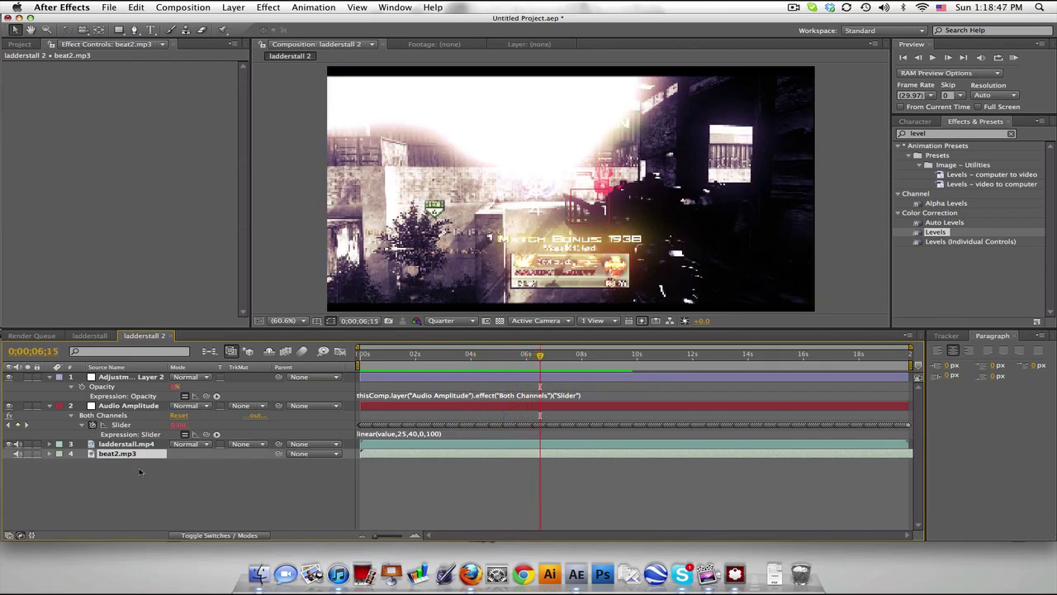
{"action": "left_click", "coordinate": [963, 189]}
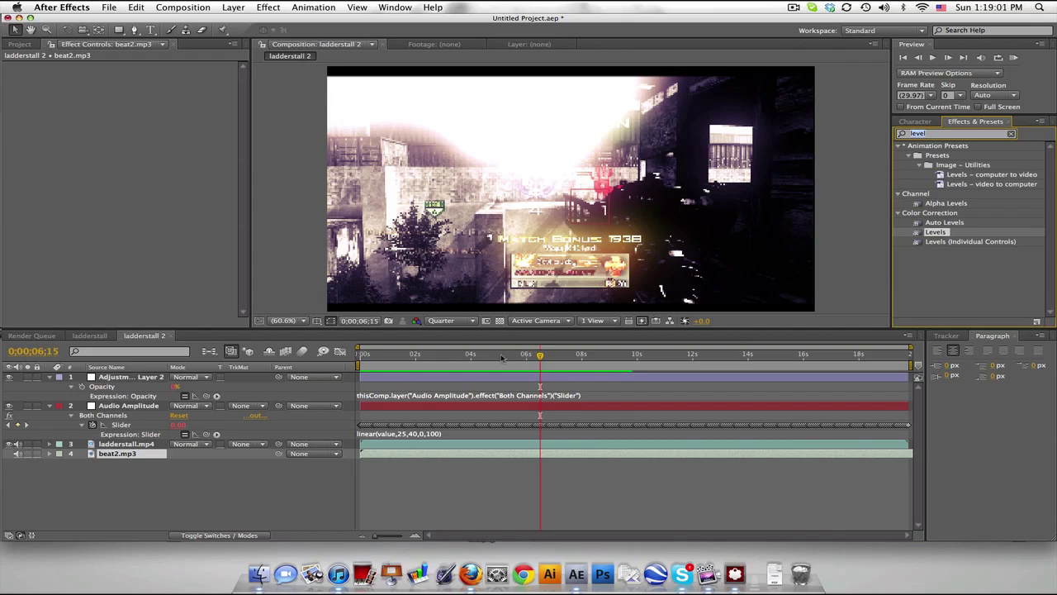
{"action": "mouse_move", "coordinate": [504, 356]}
{"action": "left_mouse_down"}
{"action": "mouse_move", "coordinate": [430, 357]}
{"action": "mouse_move", "coordinate": [563, 363]}
{"action": "mouse_move", "coordinate": [403, 336]}
{"action": "left_mouse_up"}
{"action": "key", "text": "space"}
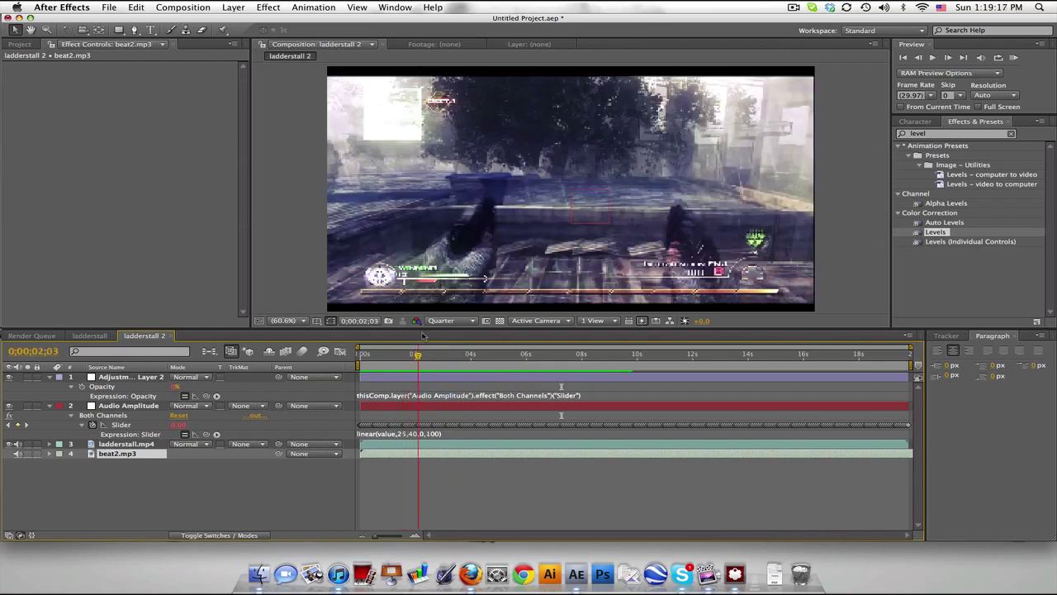
{"action": "key", "text": "space"}
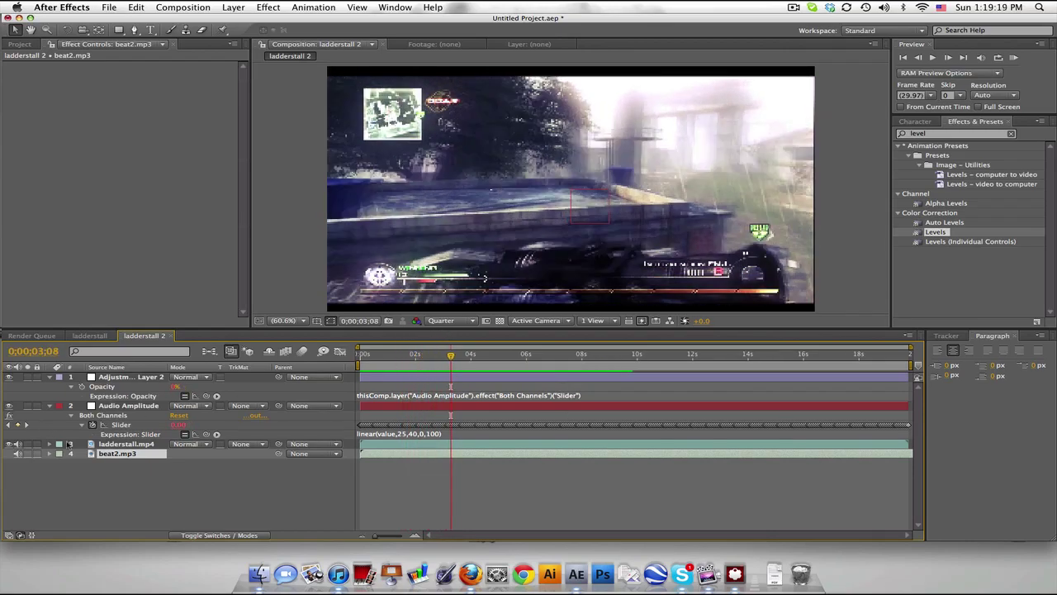
{"action": "left_click", "coordinate": [491, 355]}
{"action": "left_click_drag", "start_coordinate": [490, 355], "coordinate": [518, 355]}
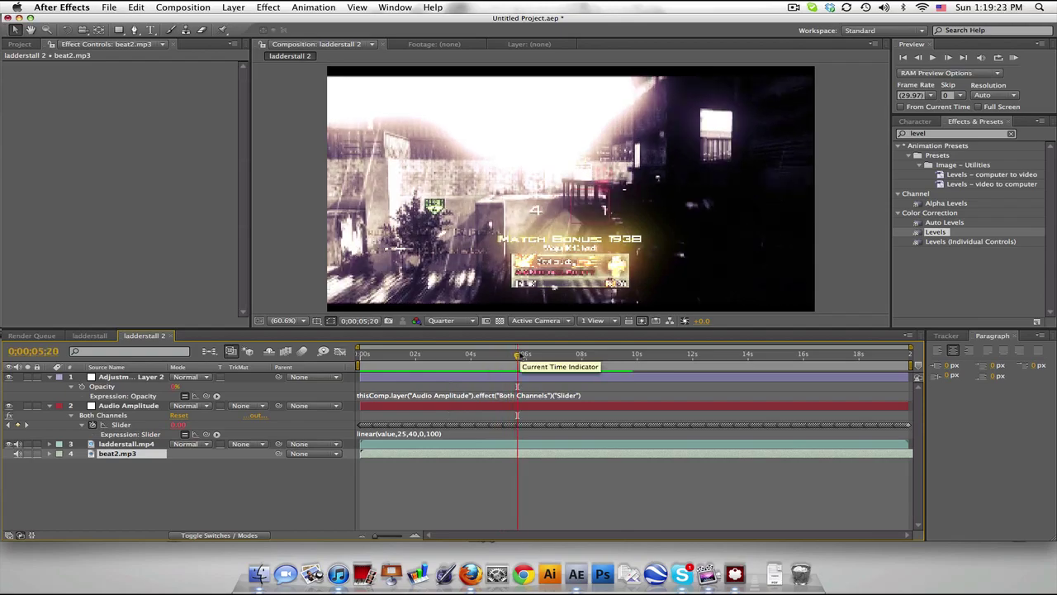